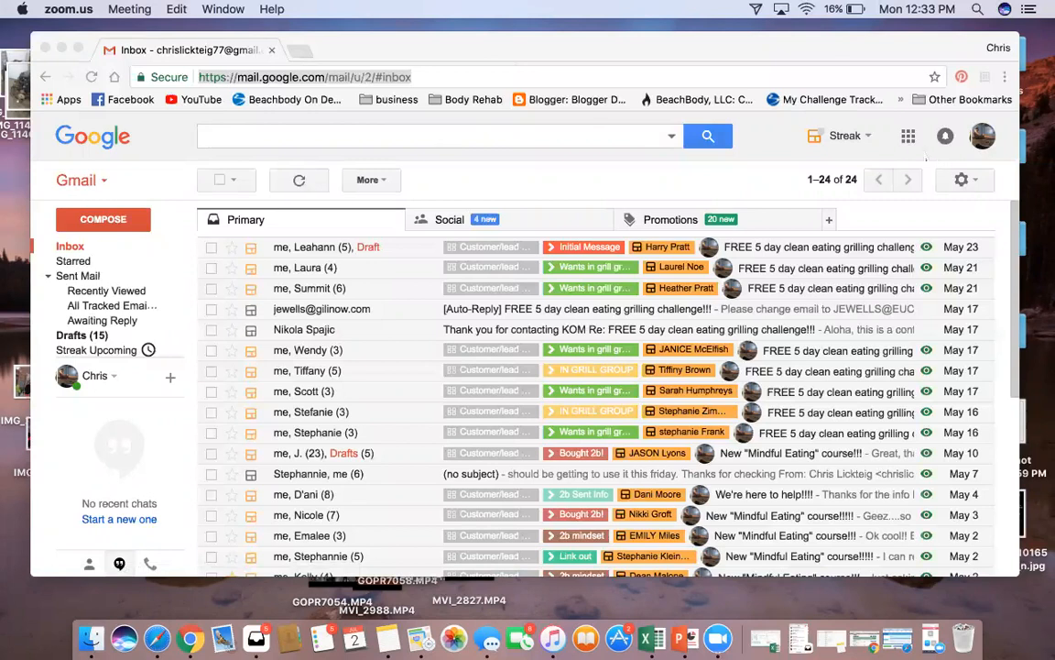
Bring the browser forward and briefly open and close Gmail's settings options
click(1004, 192)
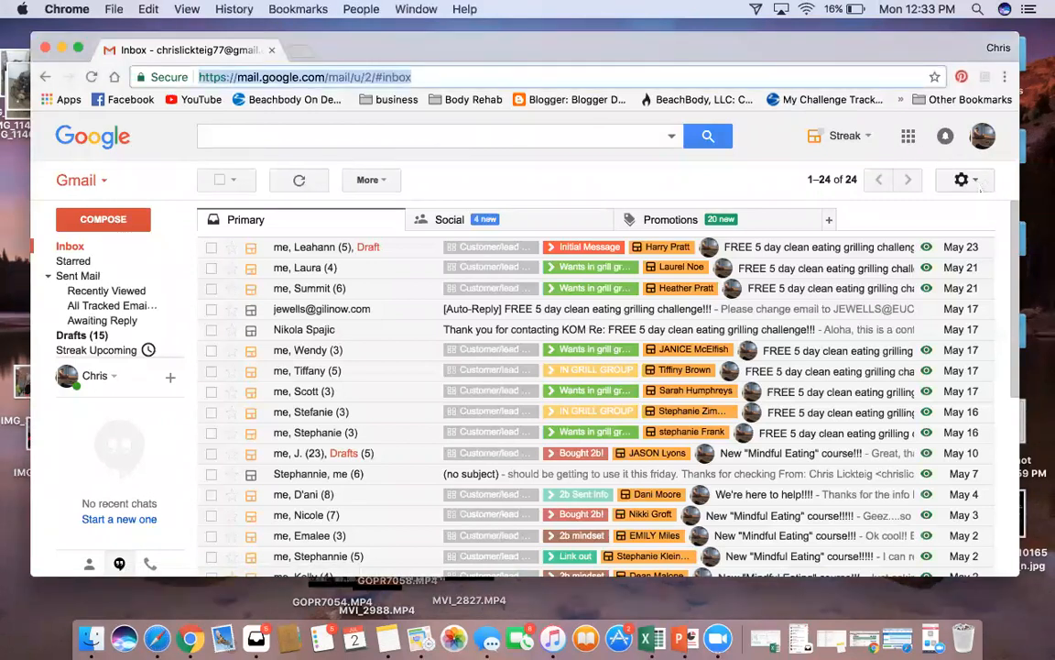
click(974, 181)
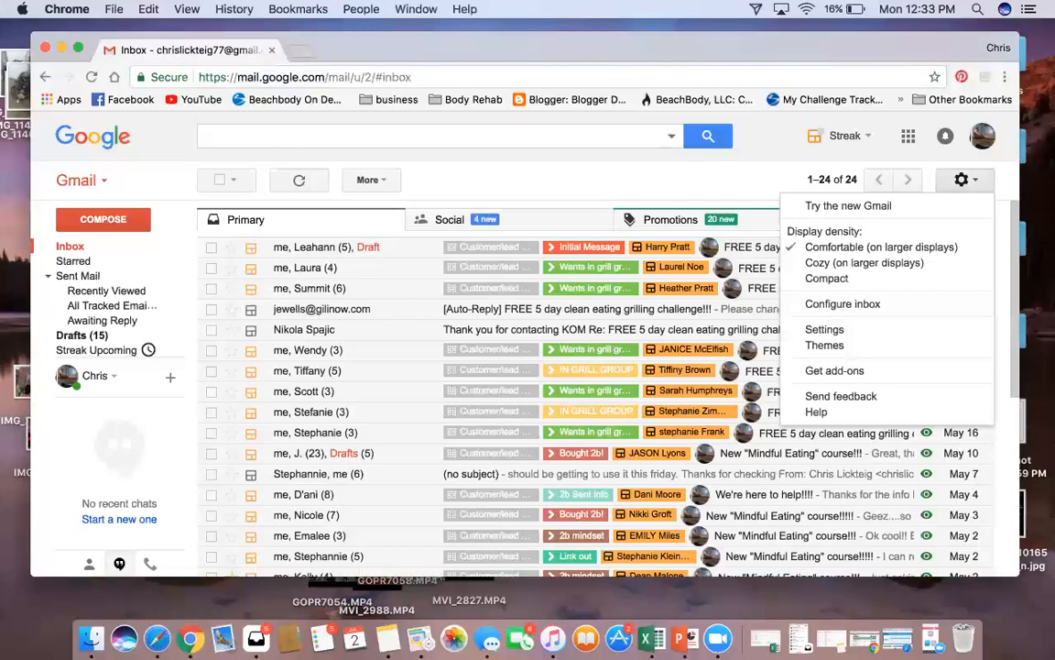
click(747, 194)
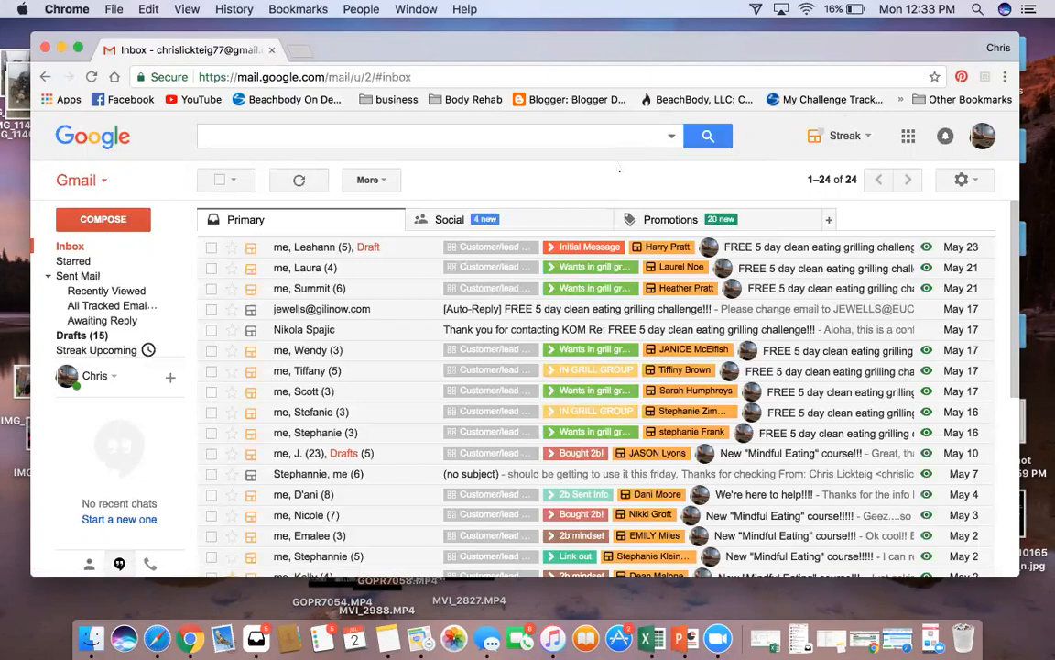
Create a private Sales Deals pipeline and open it from the sidebar
mouse_move(103, 320)
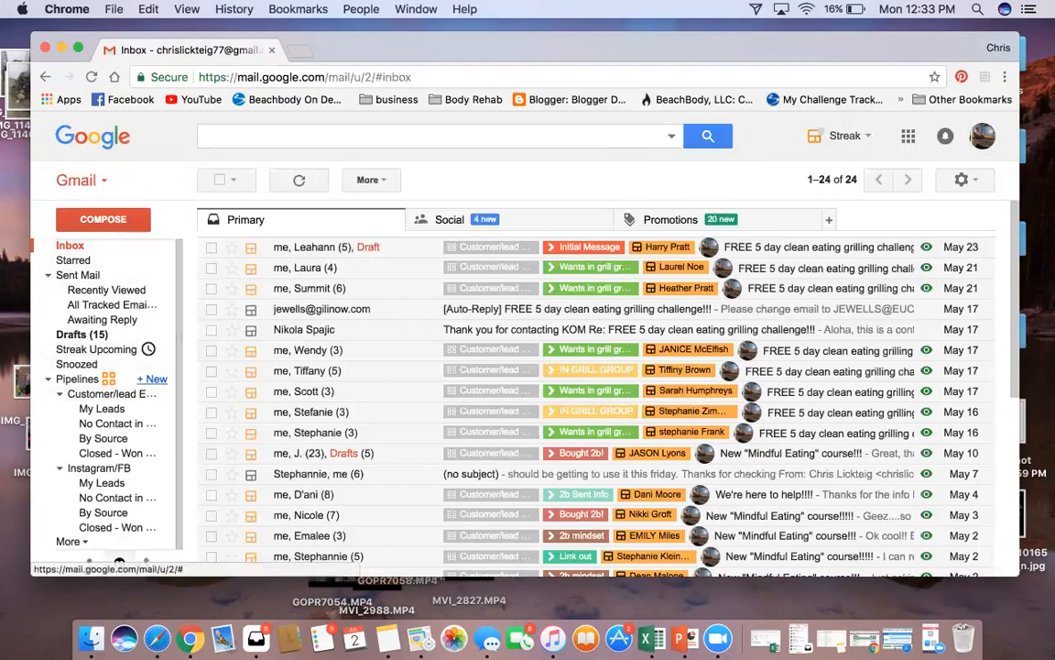
click(152, 379)
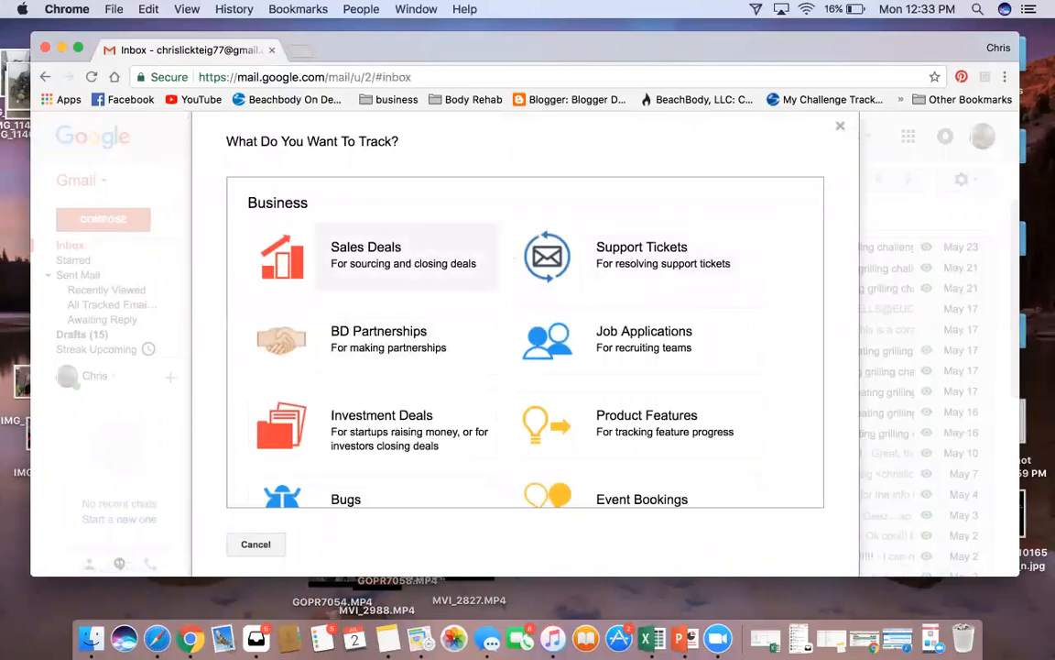
click(410, 266)
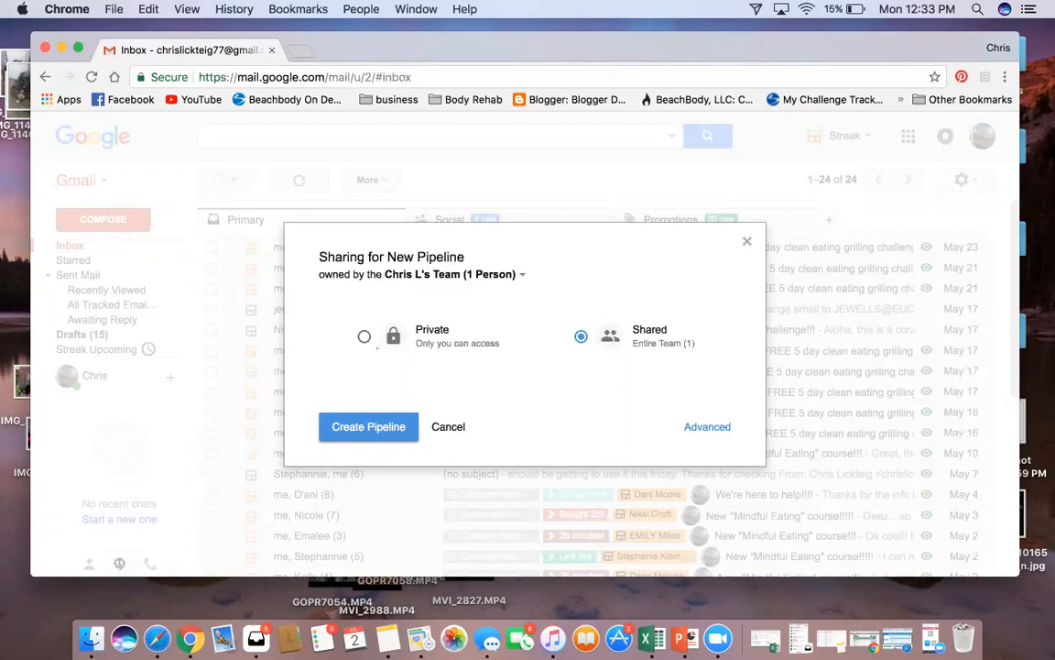
click(364, 336)
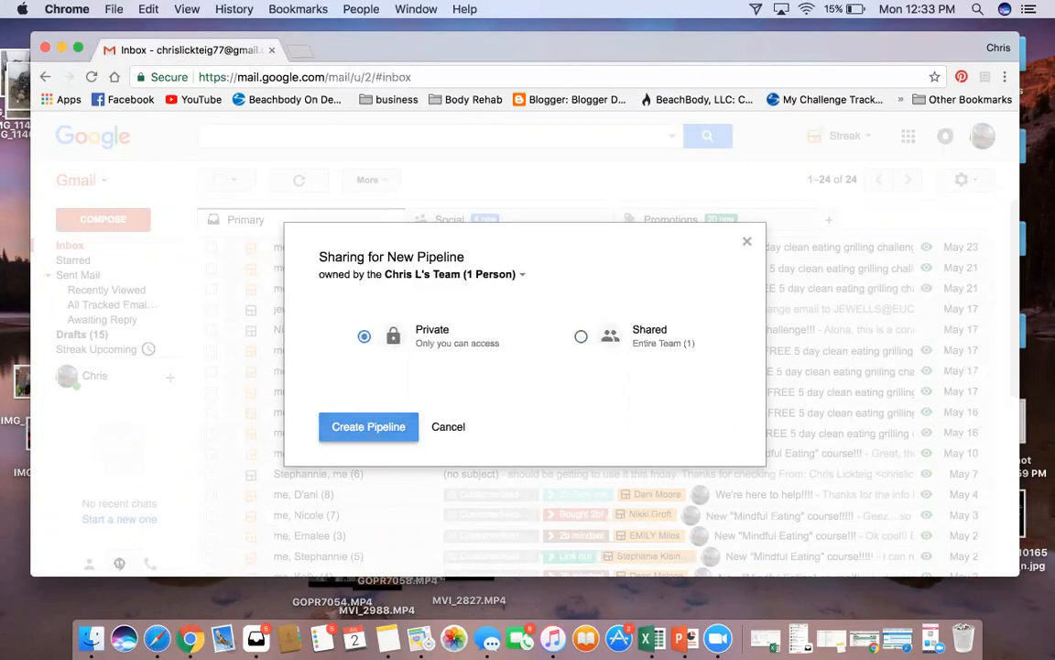
click(368, 426)
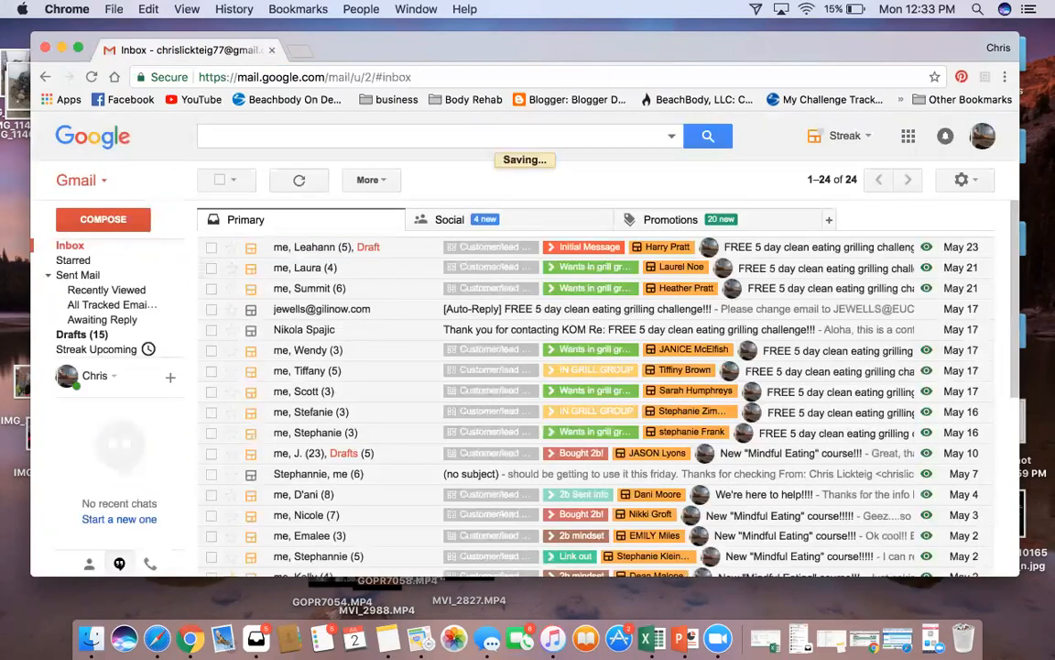
scroll(101, 335, down, 1)
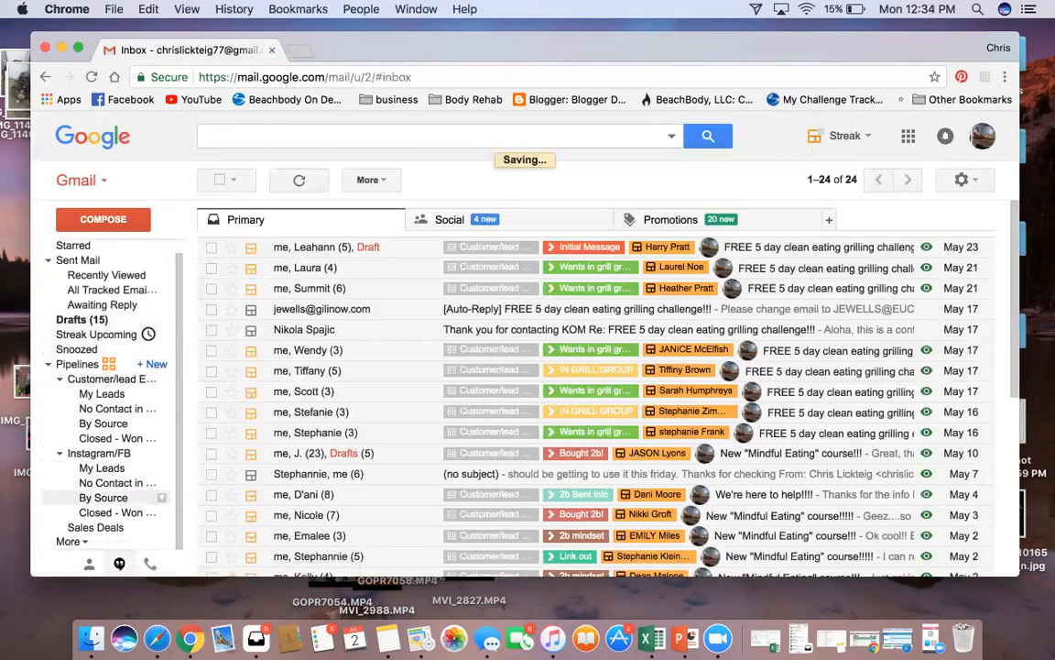
click(95, 527)
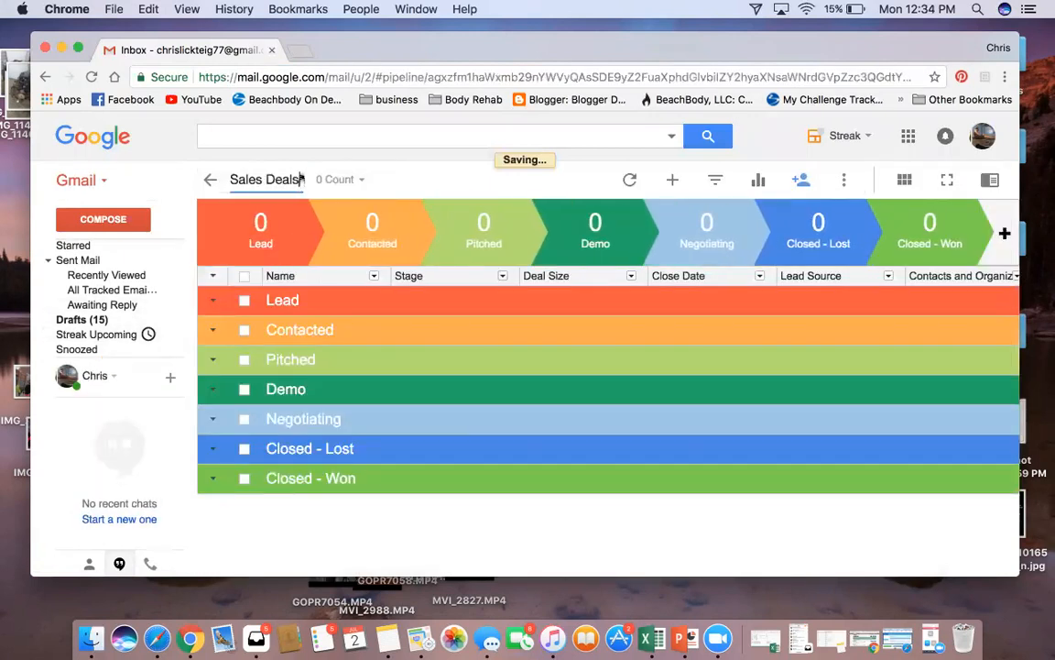
Replace the pipeline title 'Sales Deals' with 'Training video'
click(232, 175)
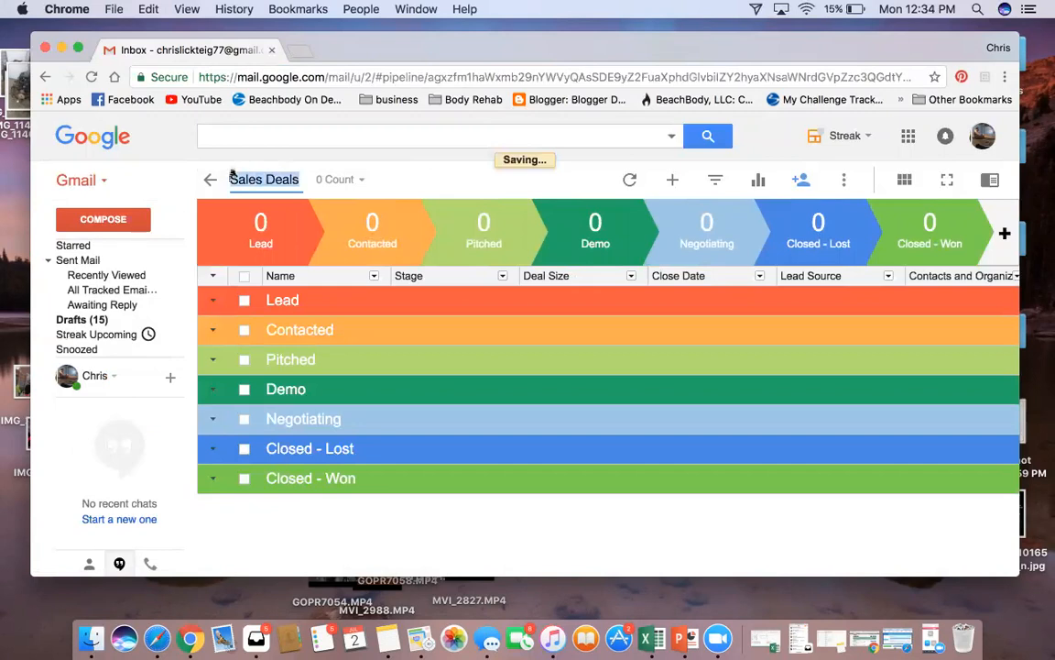
text(T)
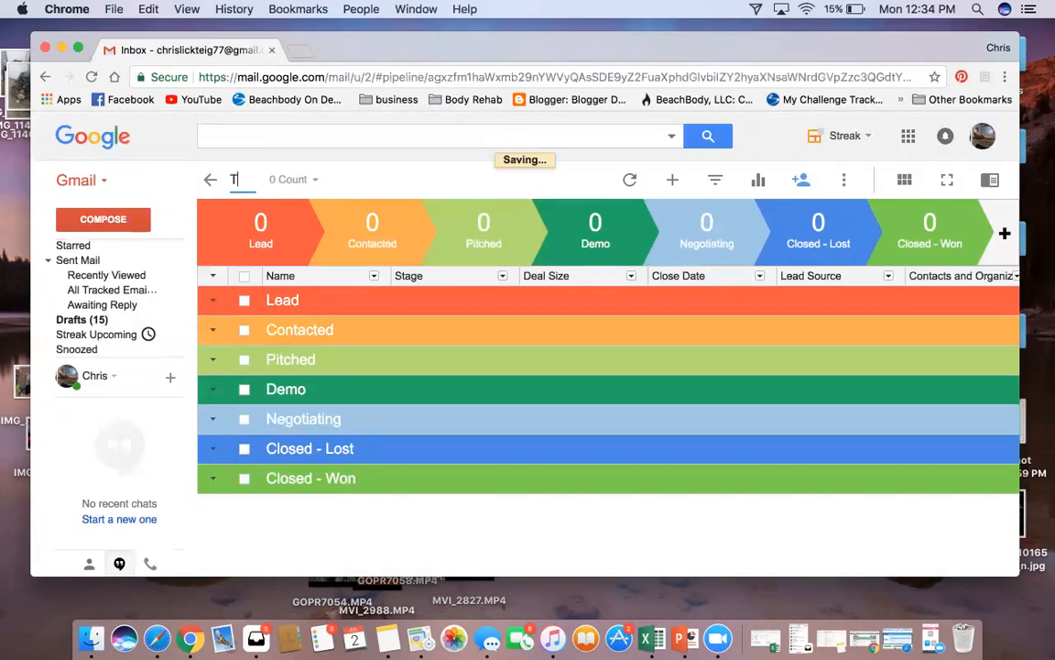
text(raining )
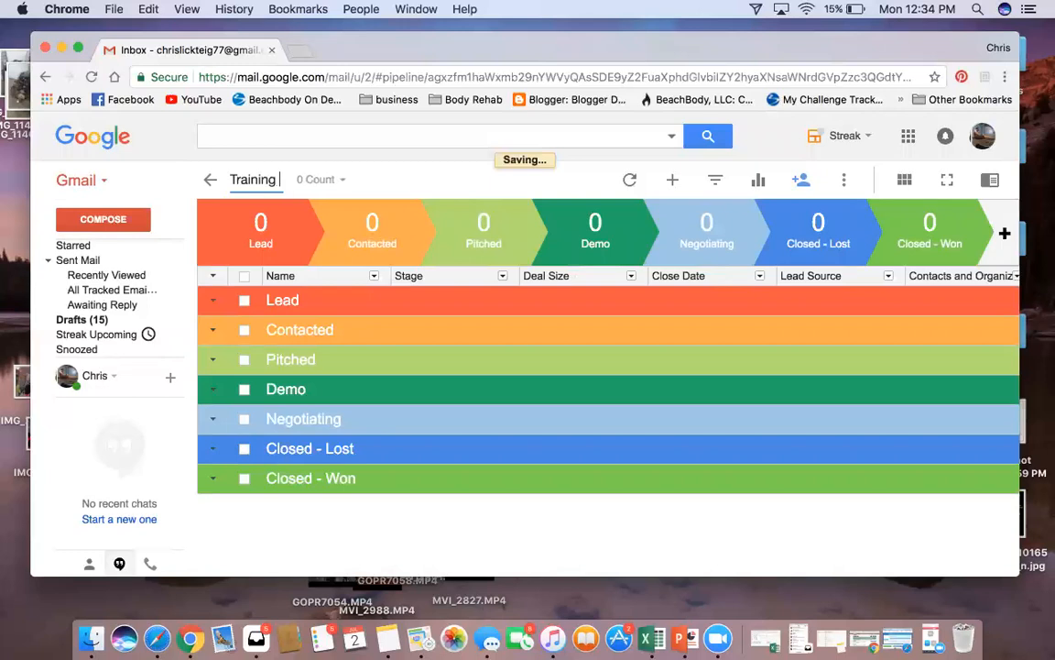
text(vide)
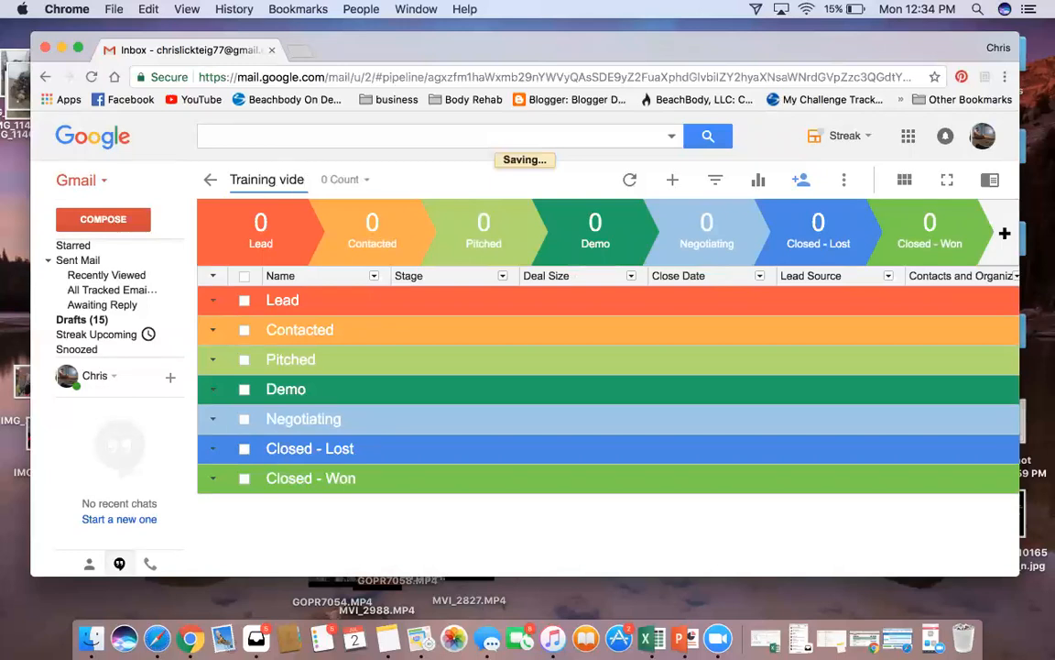
text(o)
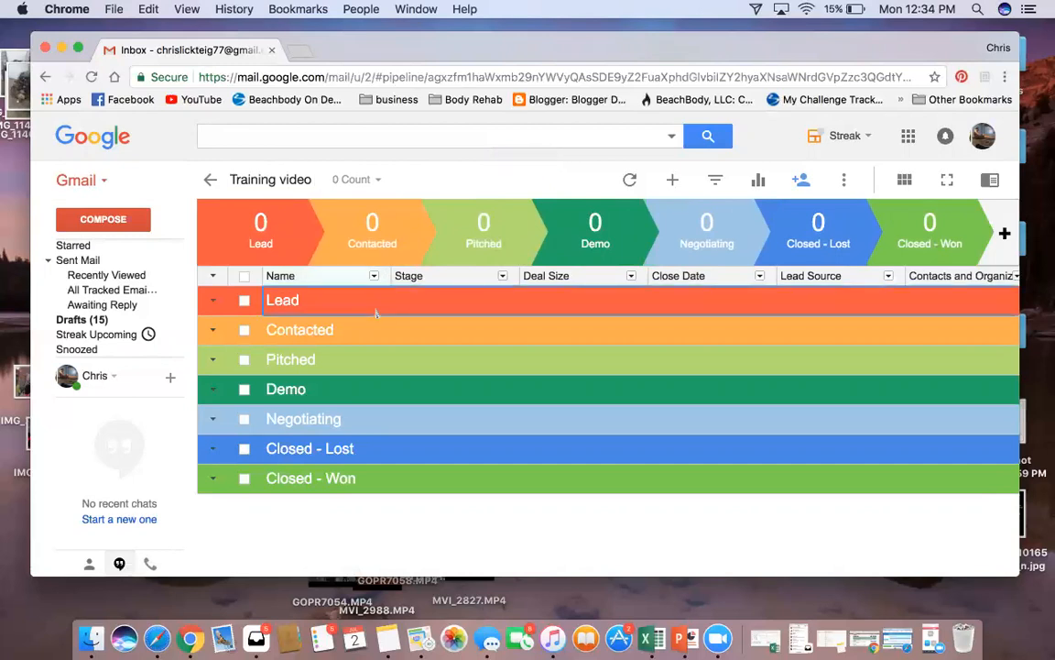
Rename the Lead, Contacted and Pitched stages to 2b, coach prospect and lift 4
click(376, 313)
text(2b)
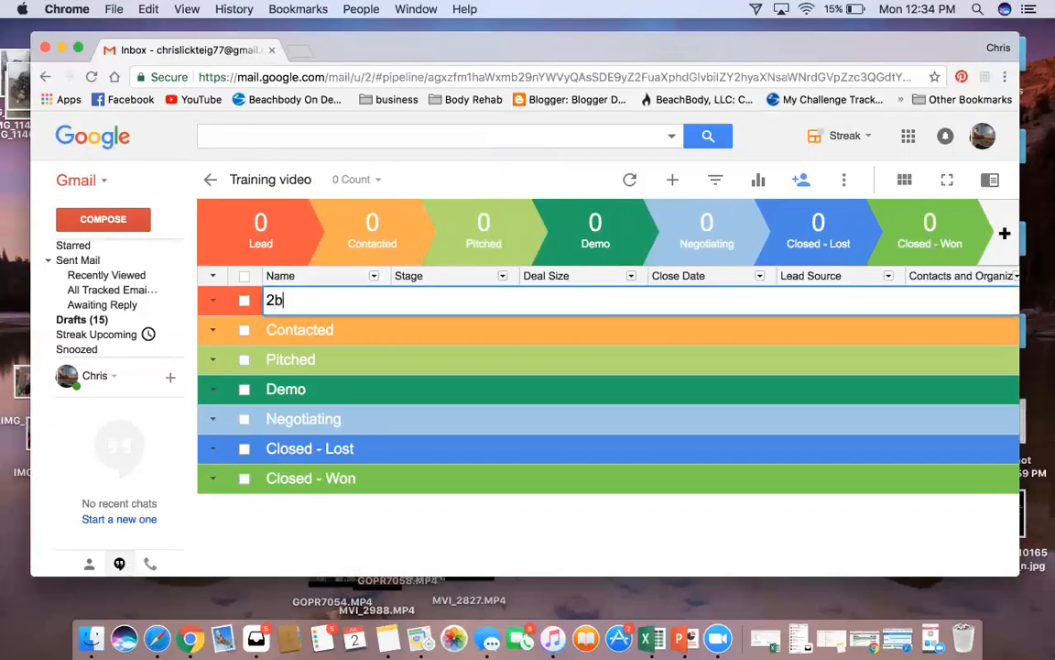
key(Return)
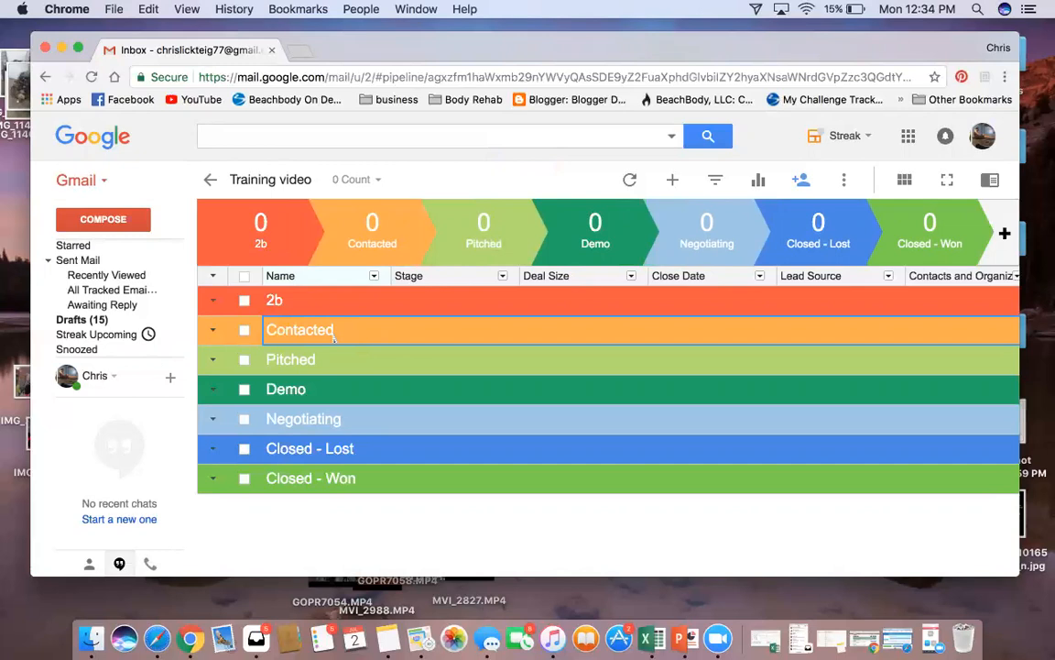
click(334, 332)
text(coach pt)
key(BackSpace)
text(rospect)
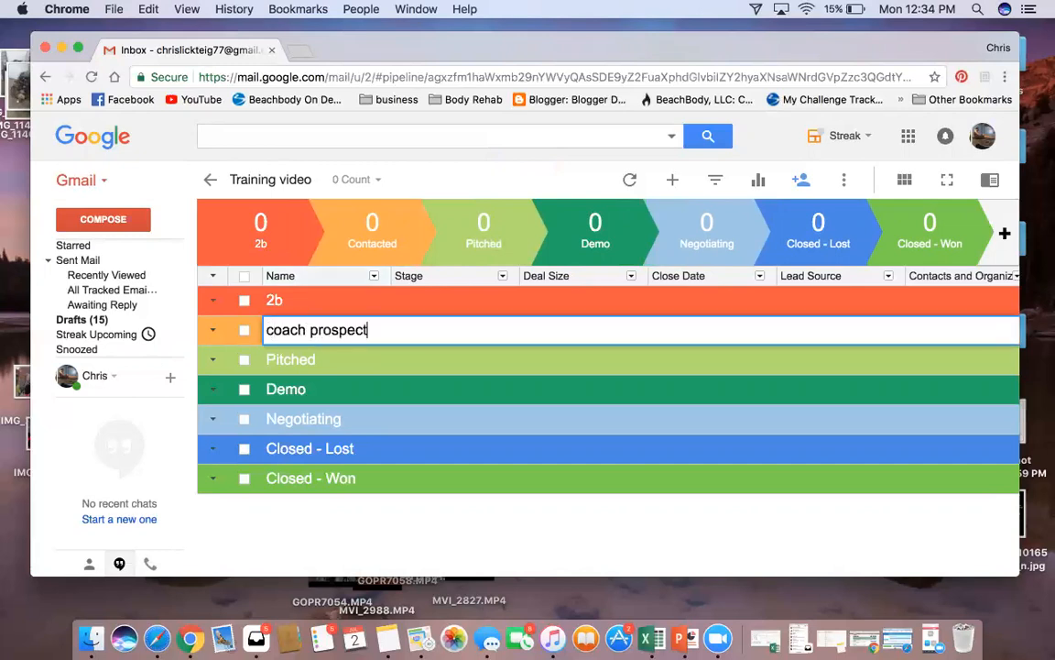
key(Return)
click(321, 360)
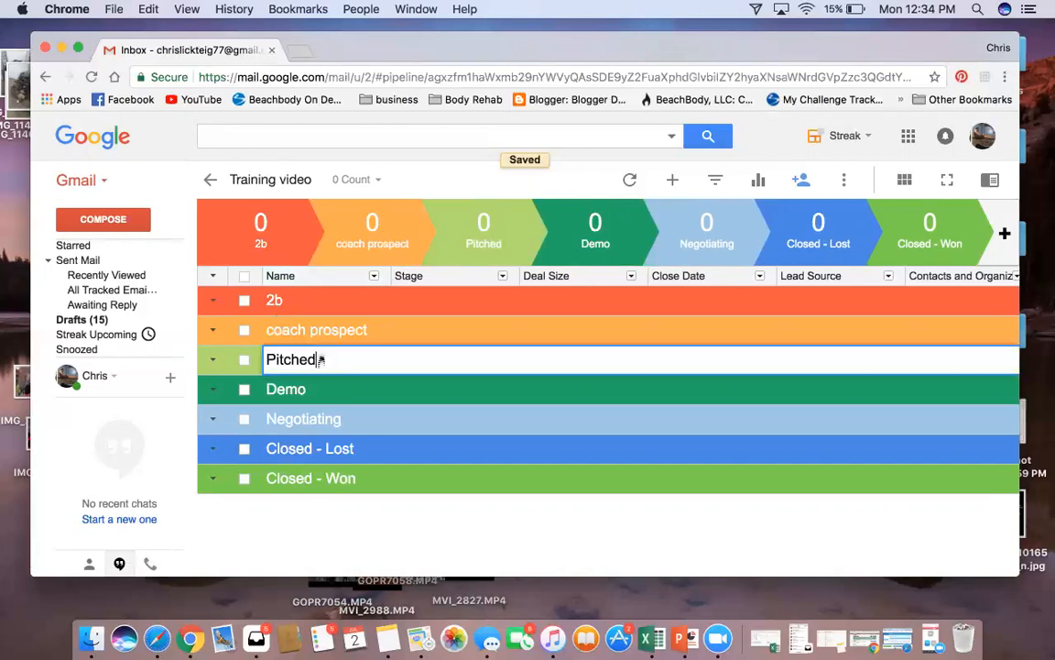
text(lift 4)
key(Return)
Rename the Demo stage to 'sent link' and the Negotiating stage to 'BOD'
click(318, 387)
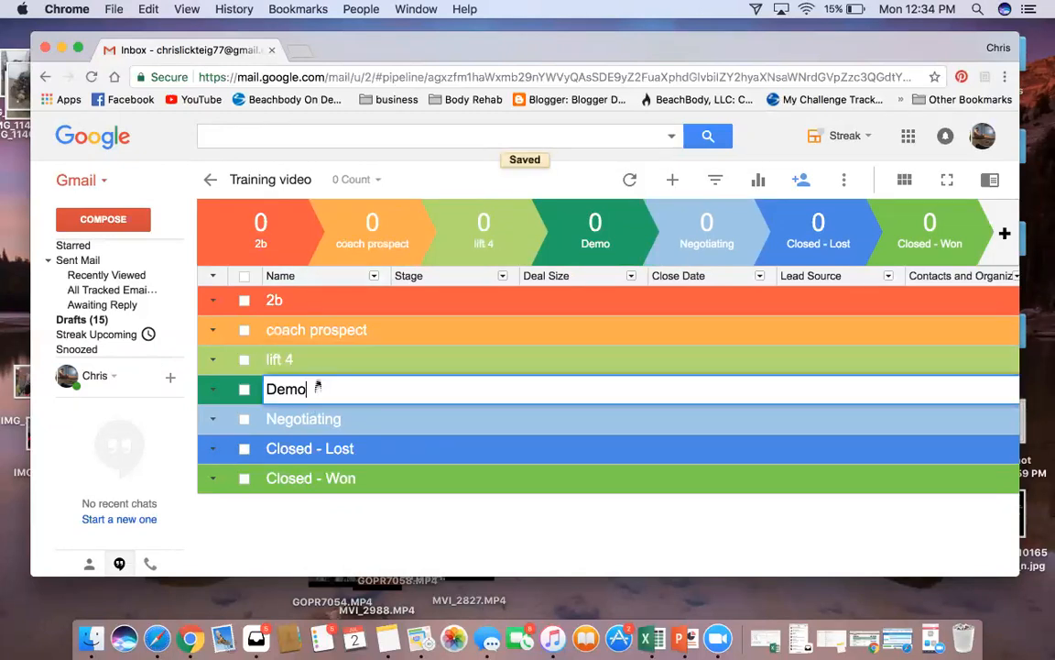
text(sen)
key(BackSpace)
key(BackSpace)
key(BackSpace)
key(BackSpace)
key(BackSpace)
key(BackSpace)
key(BackSpace)
text(snet)
key(BackSpace)
key(BackSpace)
key(BackSpace)
text(ent link)
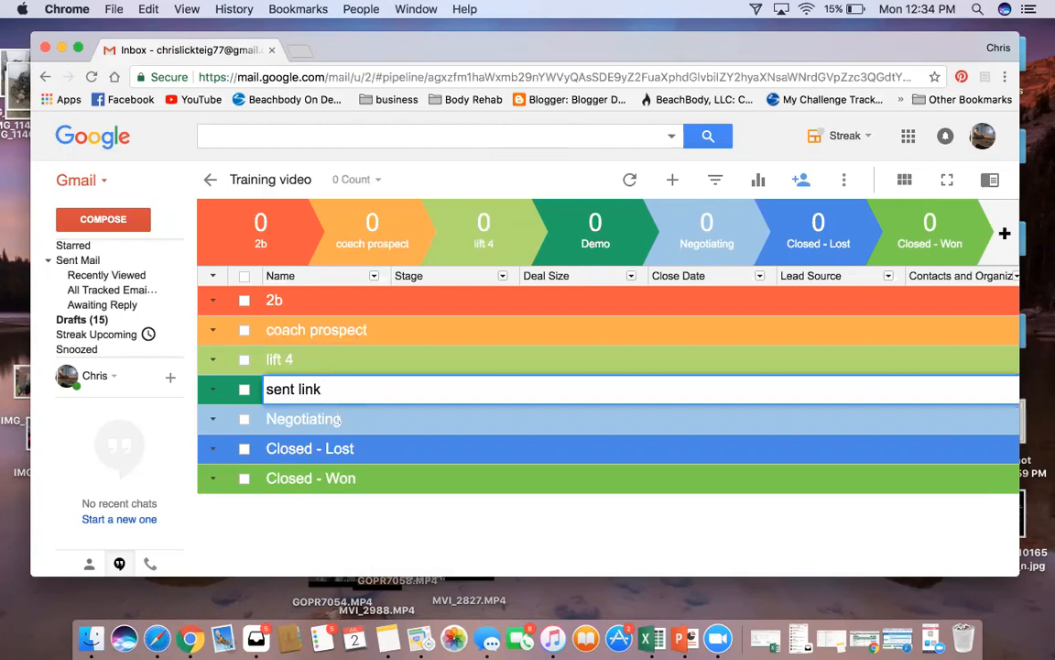
click(338, 418)
drag(323, 419, 265, 415)
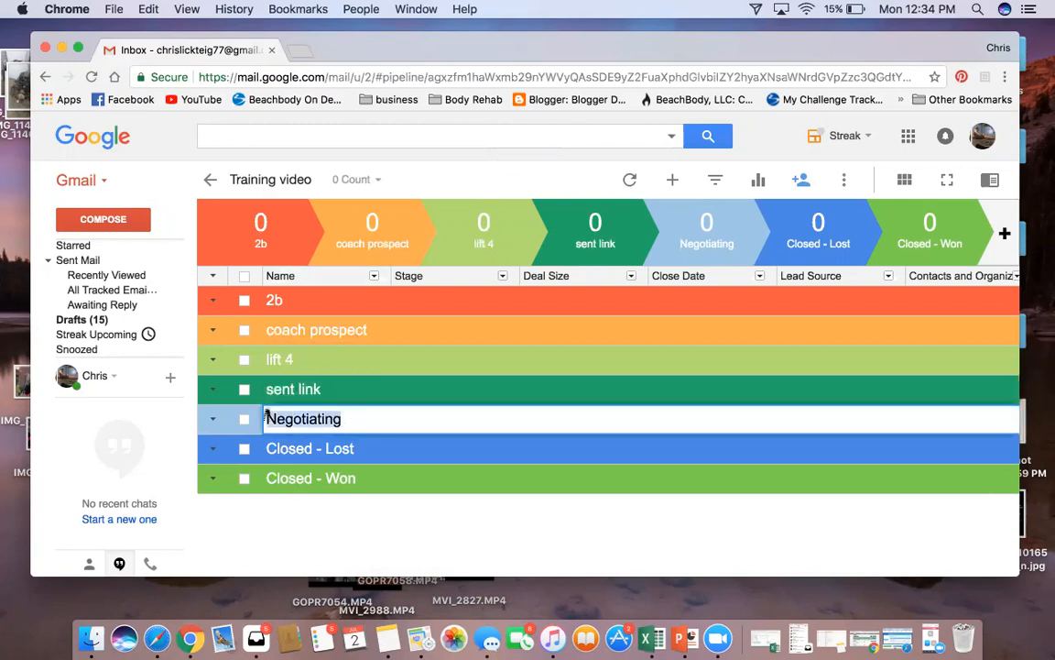
text(cha)
key(BackSpace)
key(BackSpace)
key(BackSpace)
text(BOO)
key(BackSpace)
text(D)
key(Return)
Rename Closed - Lost to 'Coach' and Closed - Won to 'Shakeology'
click(349, 448)
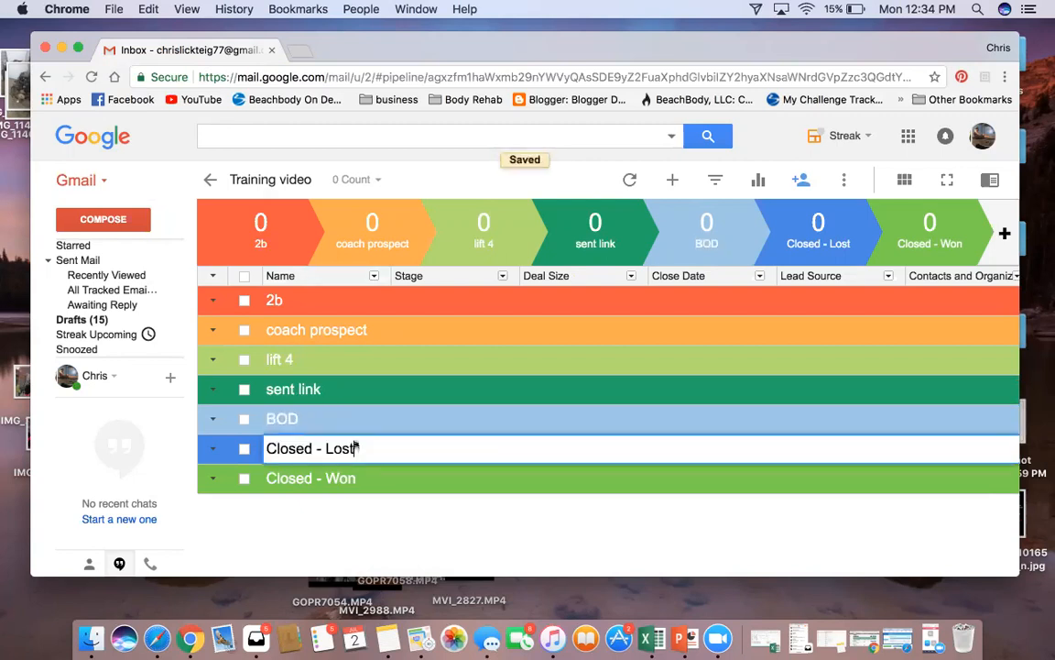
text(Coach)
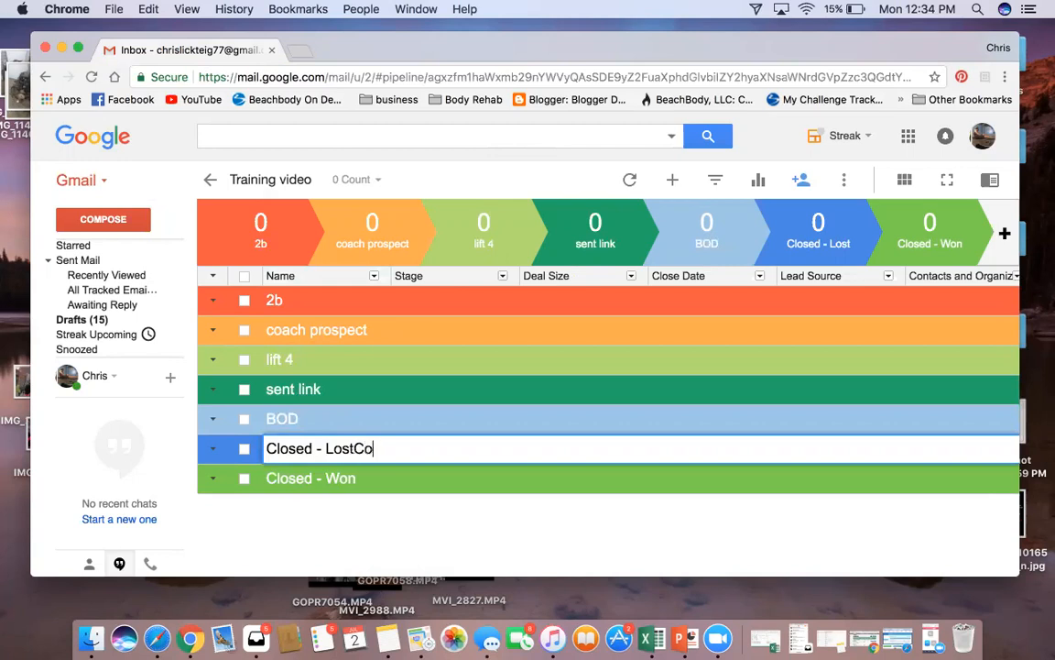
key(BackSpace)
key(BackSpace)
key(BackSpace)
key(BackSpace)
key(BackSpace)
key(BackSpace)
key(BackSpace)
key(BackSpace)
key(BackSpace)
key(BackSpace)
key(BackSpace)
key(BackSpace)
key(BackSpace)
key(BackSpace)
key(BackSpace)
key(BackSpace)
key(BackSpace)
key(BackSpace)
text(Coach)
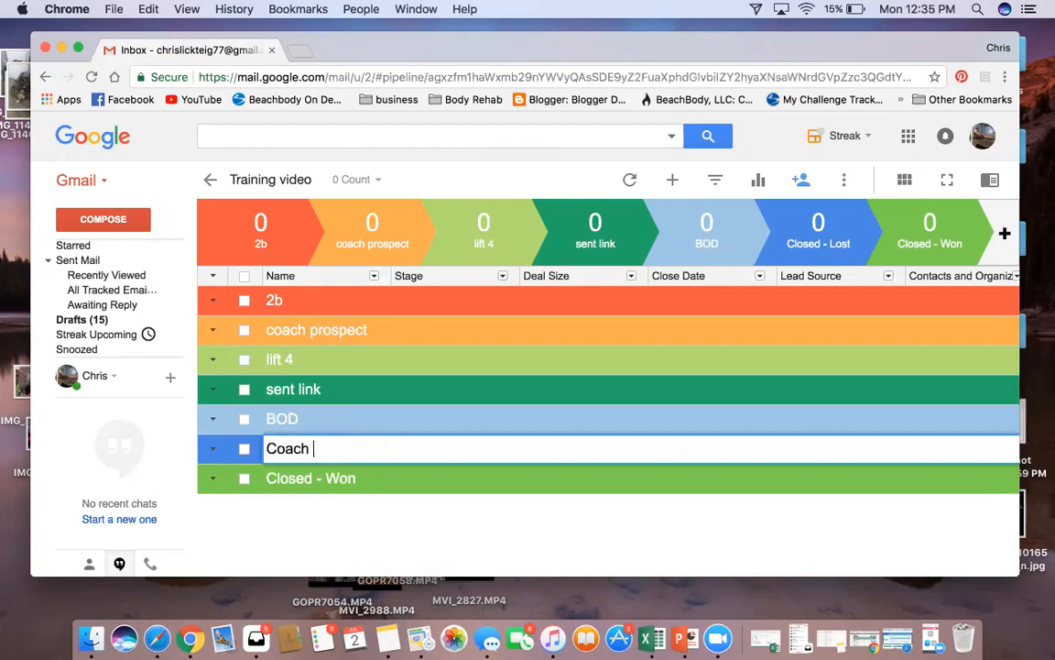
key(Return)
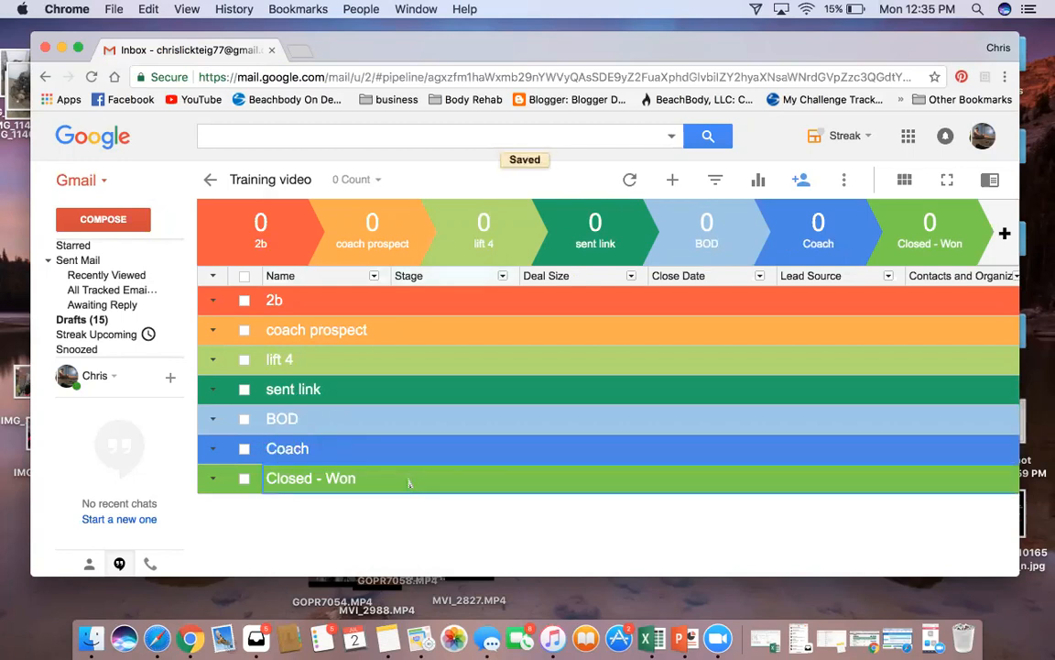
click(359, 477)
drag(359, 477, 265, 484)
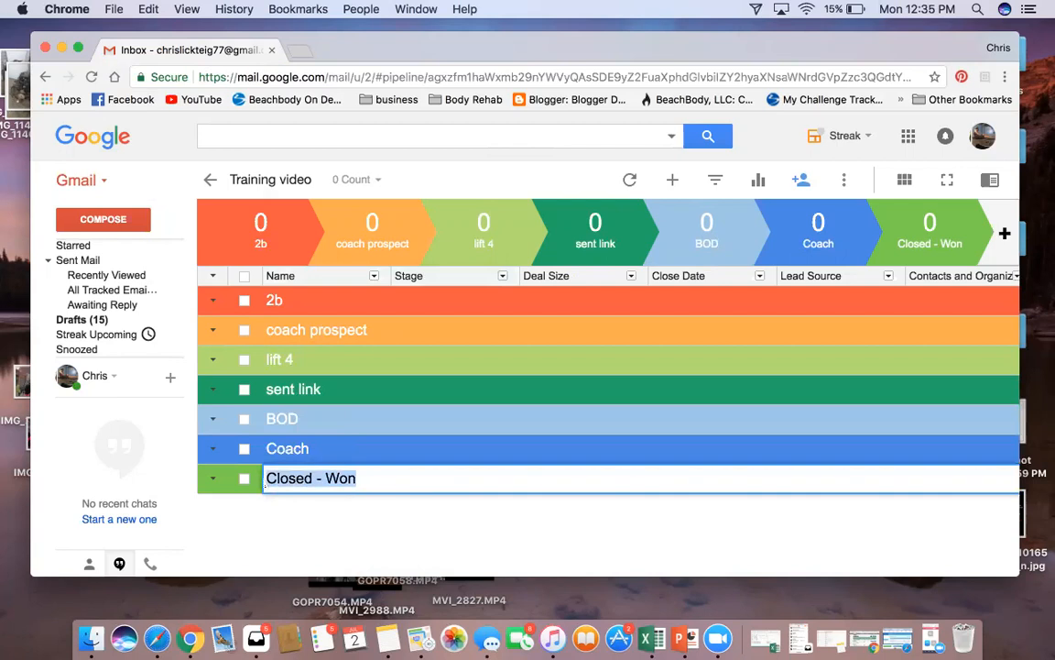
text(Shakeology)
key(Return)
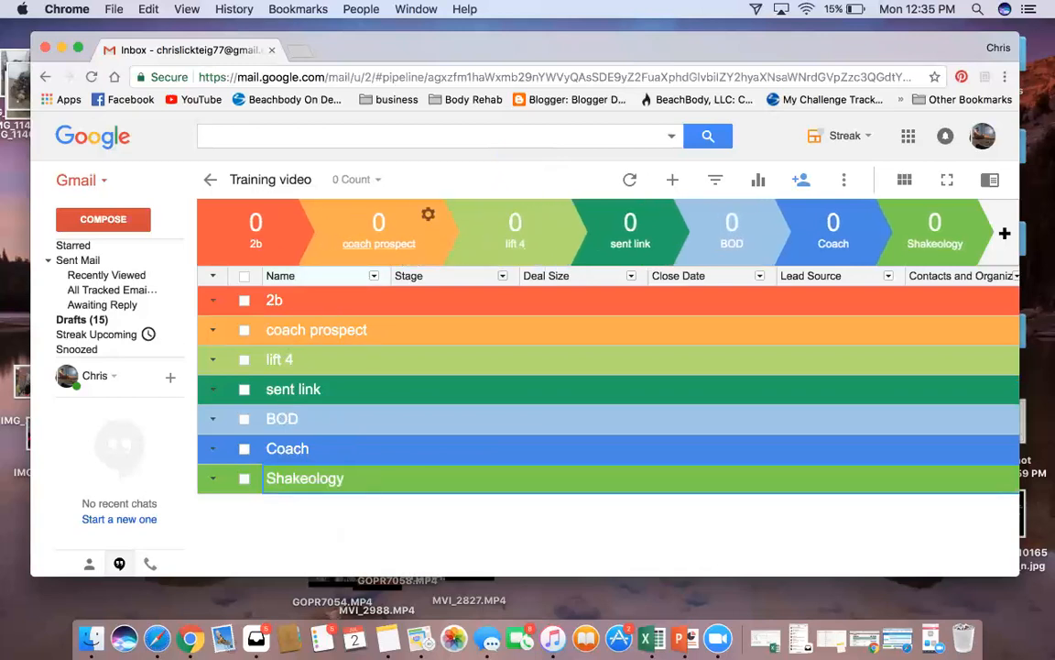
Check the Stage column menu, then bring up the Deal Size column's options
click(860, 214)
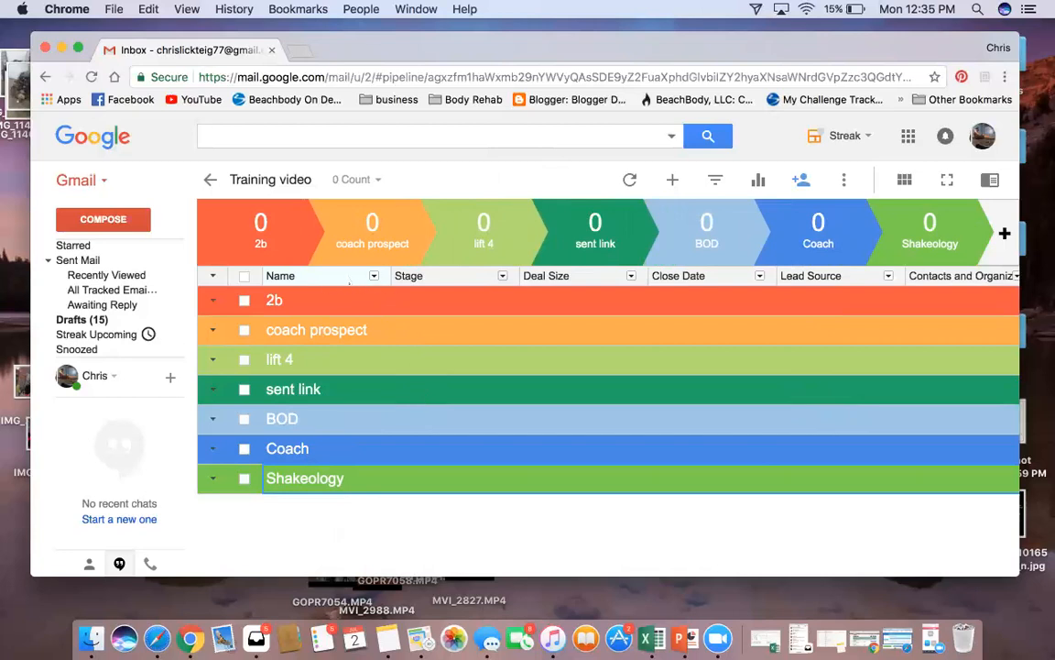
click(502, 276)
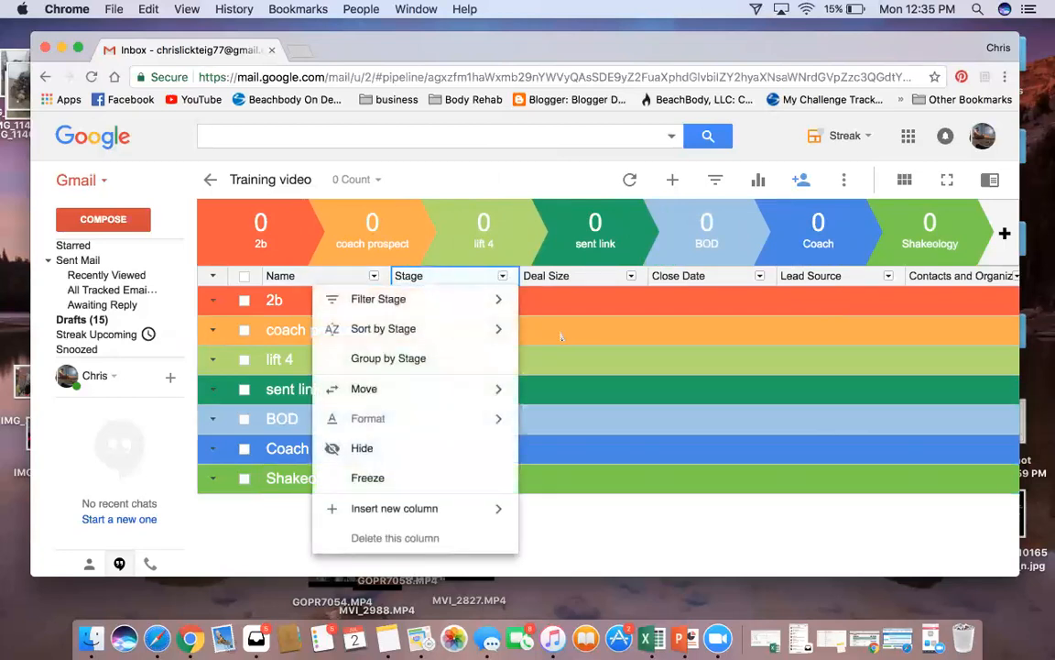
click(565, 540)
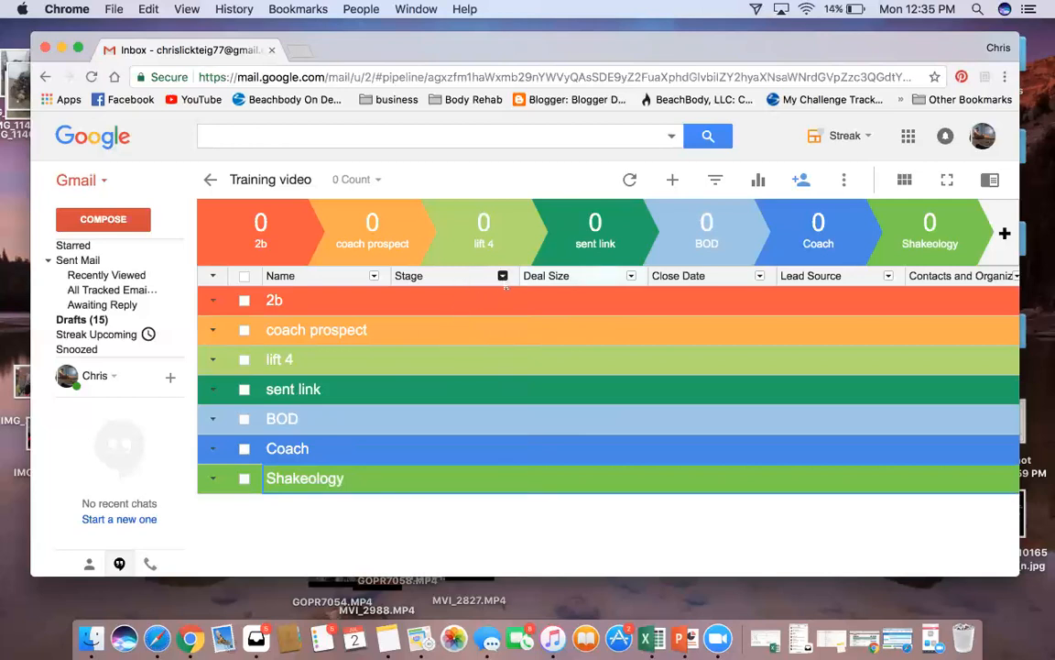
click(631, 276)
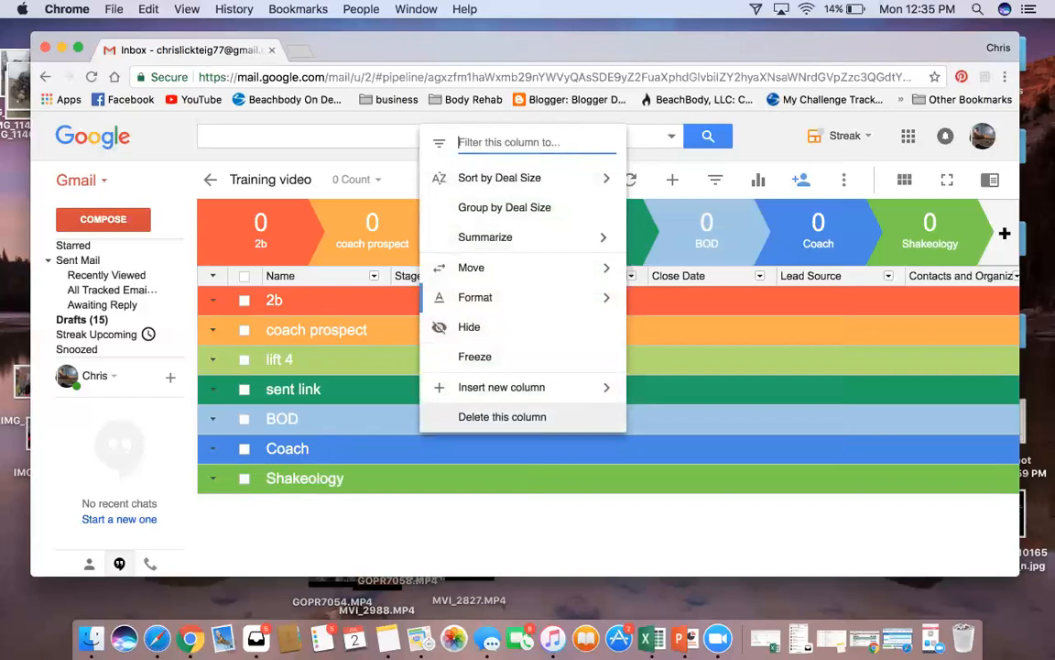
Delete the Deal Size, Close Date and Lead Source columns along with their data
click(553, 421)
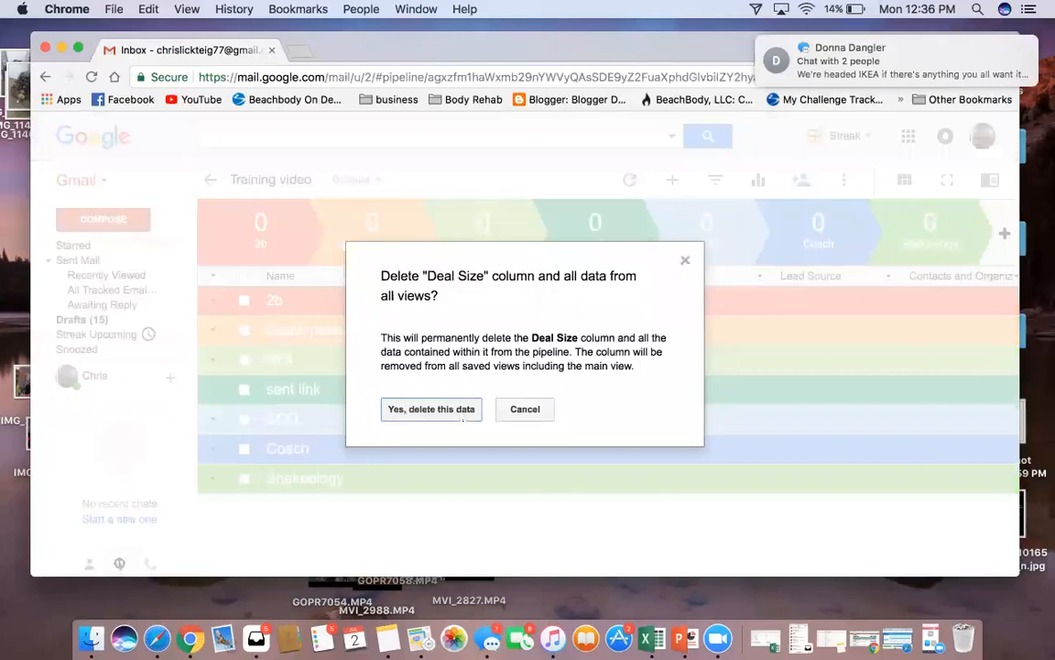
click(461, 417)
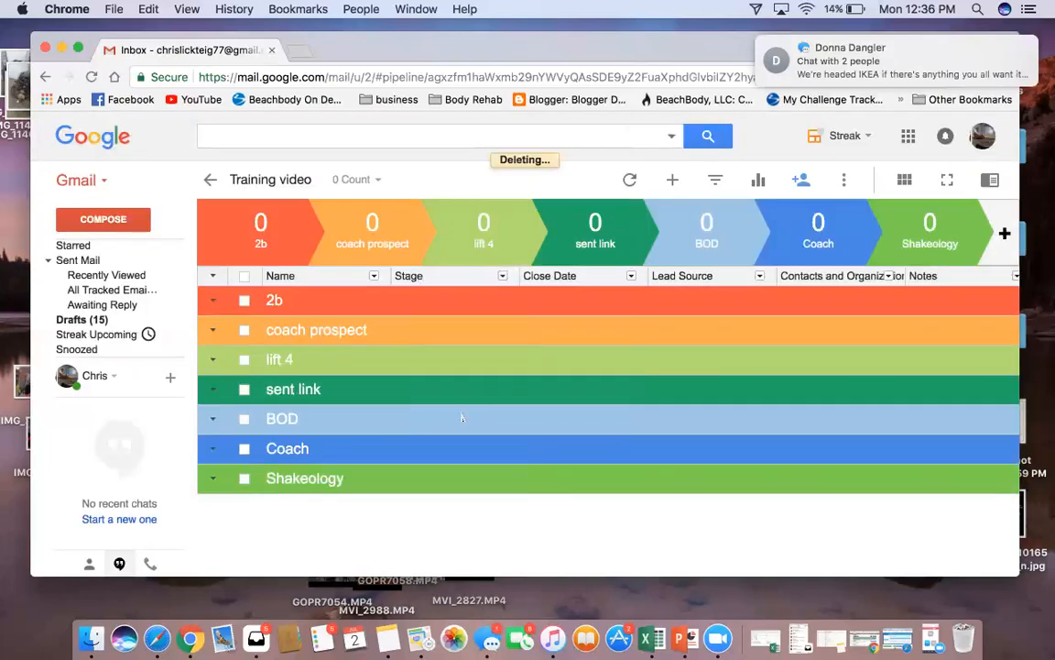
click(630, 276)
click(556, 414)
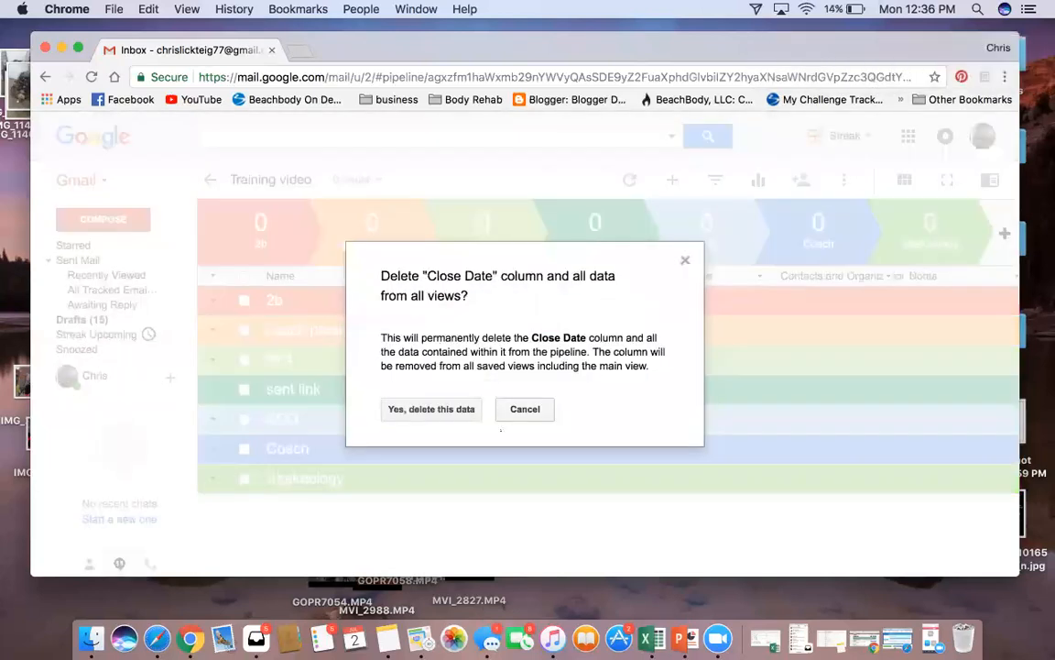
click(430, 407)
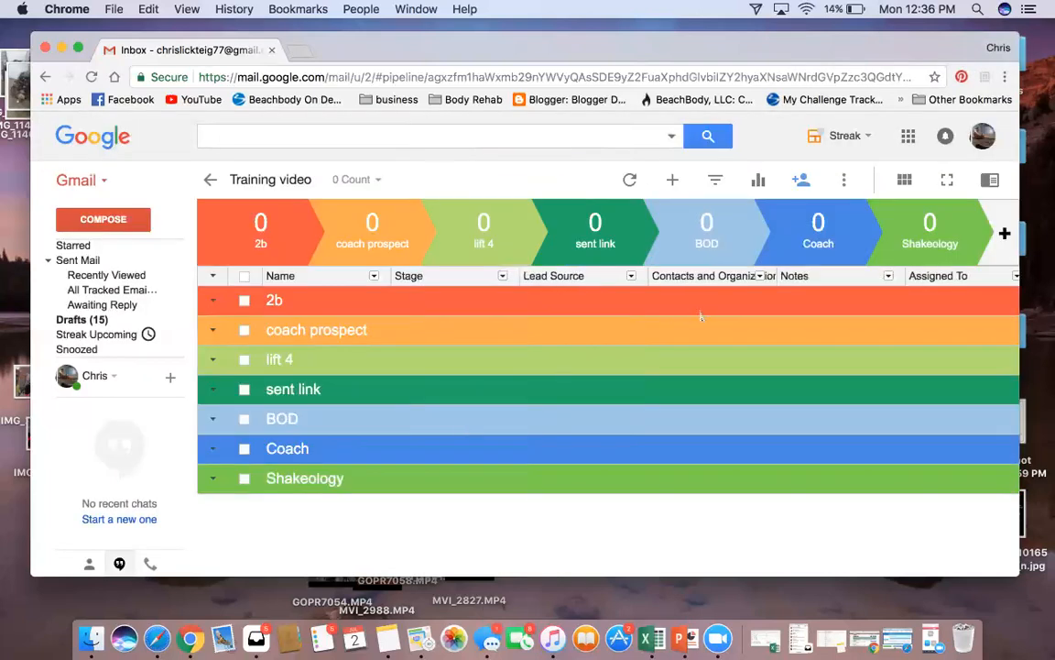
click(631, 276)
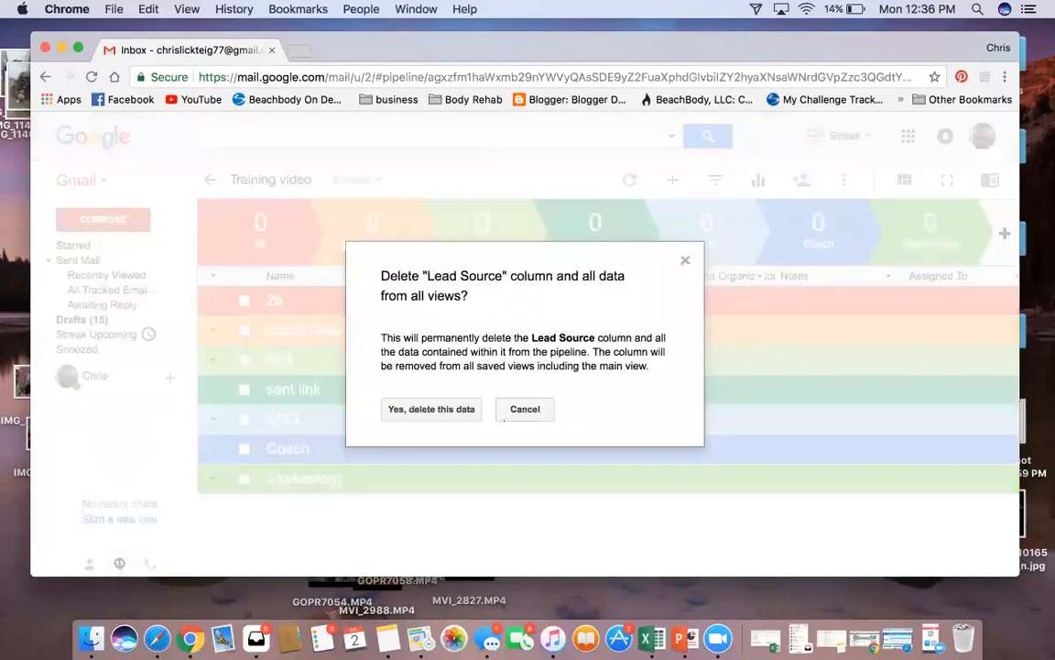
click(438, 410)
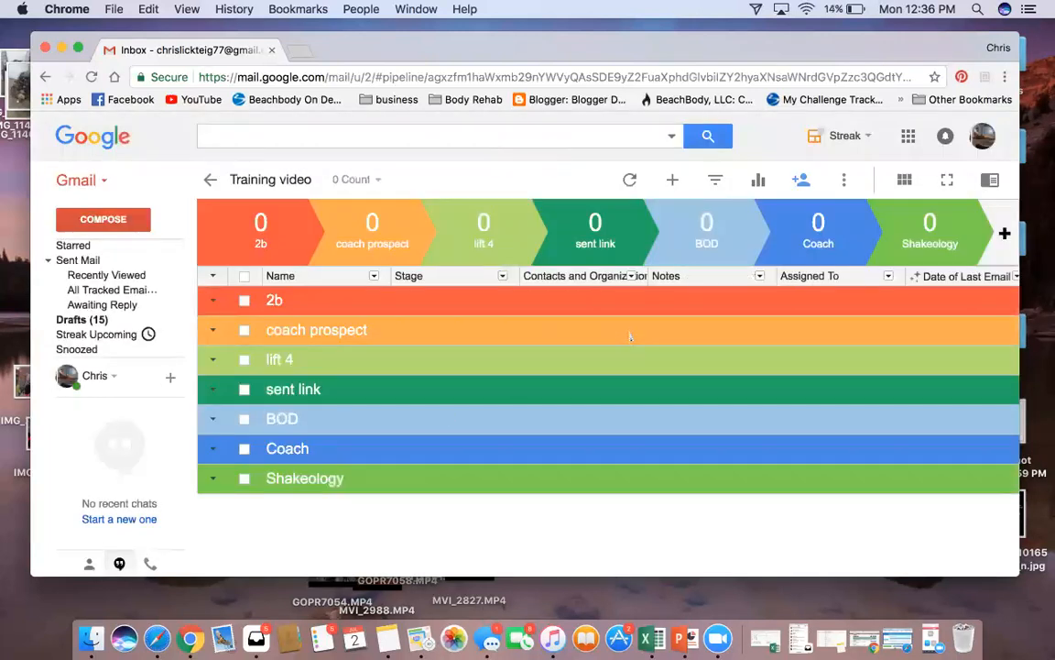
Remove the Contacts and Organizations, Assigned To and Date of Last Email columns
click(632, 276)
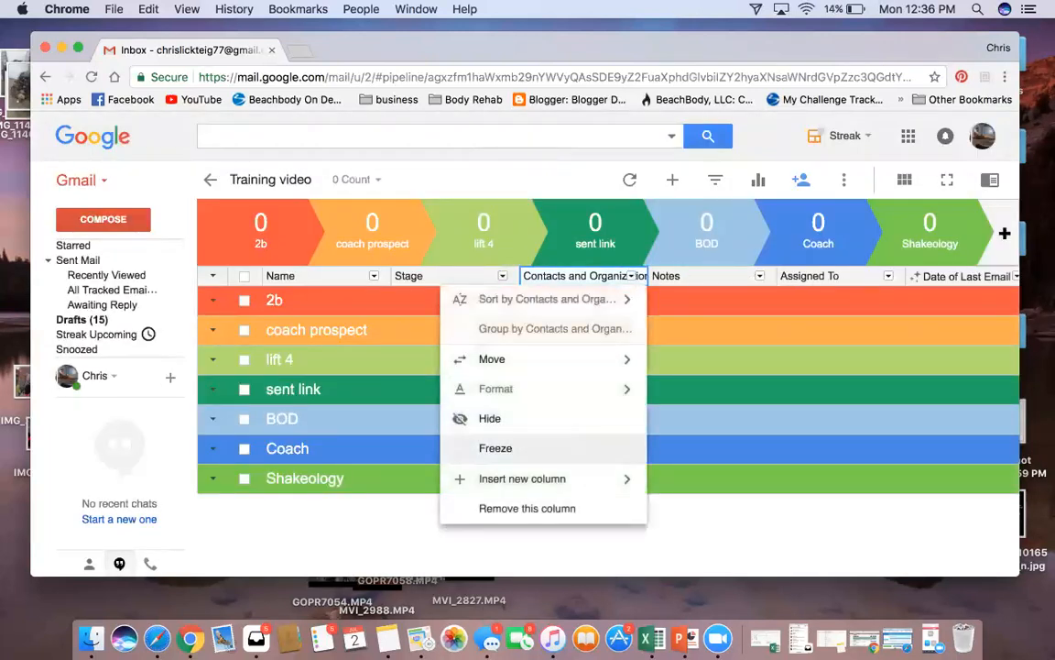
click(526, 507)
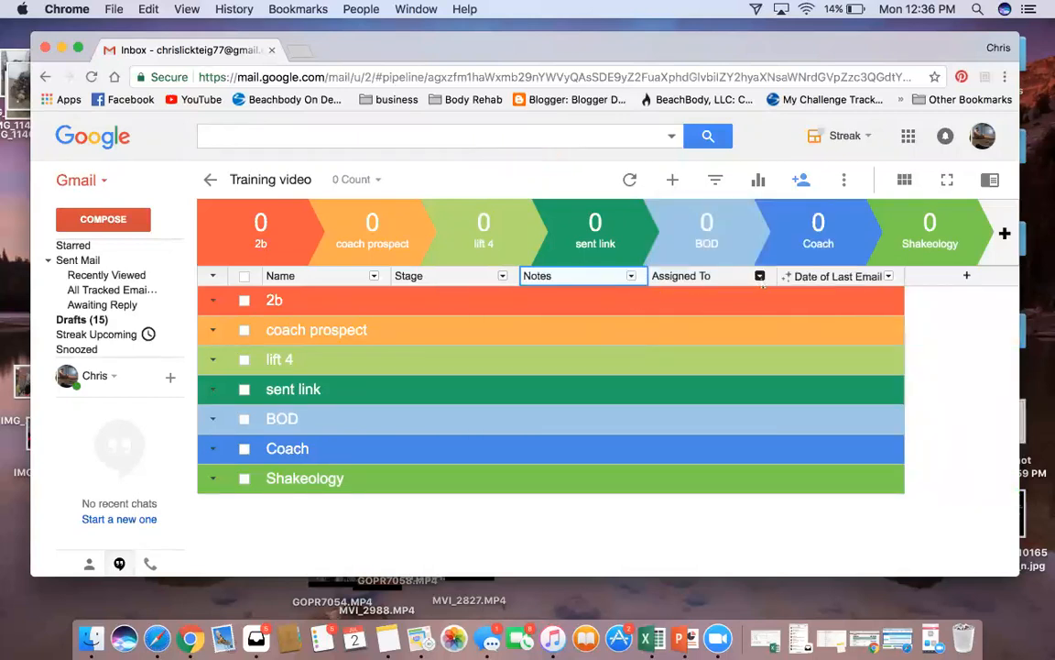
click(760, 276)
click(636, 412)
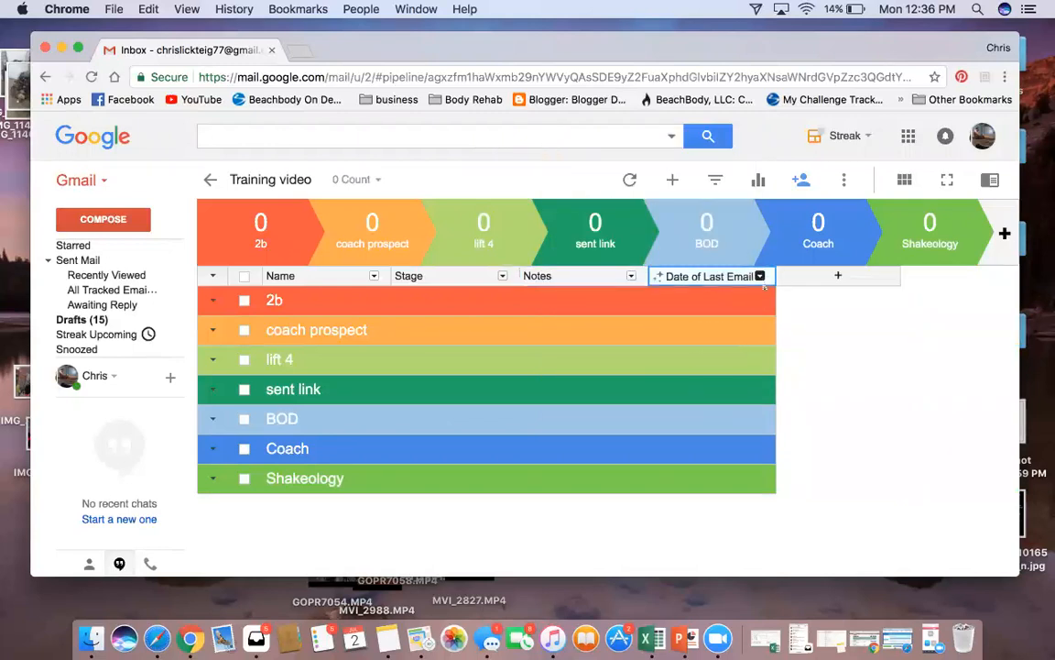
click(761, 276)
click(635, 411)
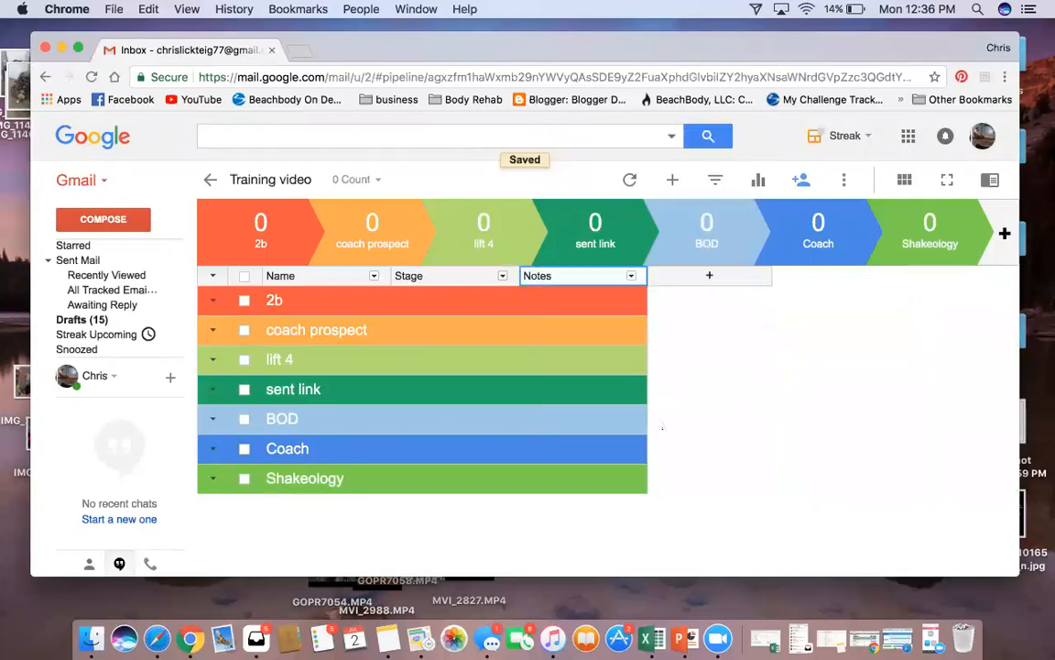
Add a date-type column named 'Date'
click(709, 275)
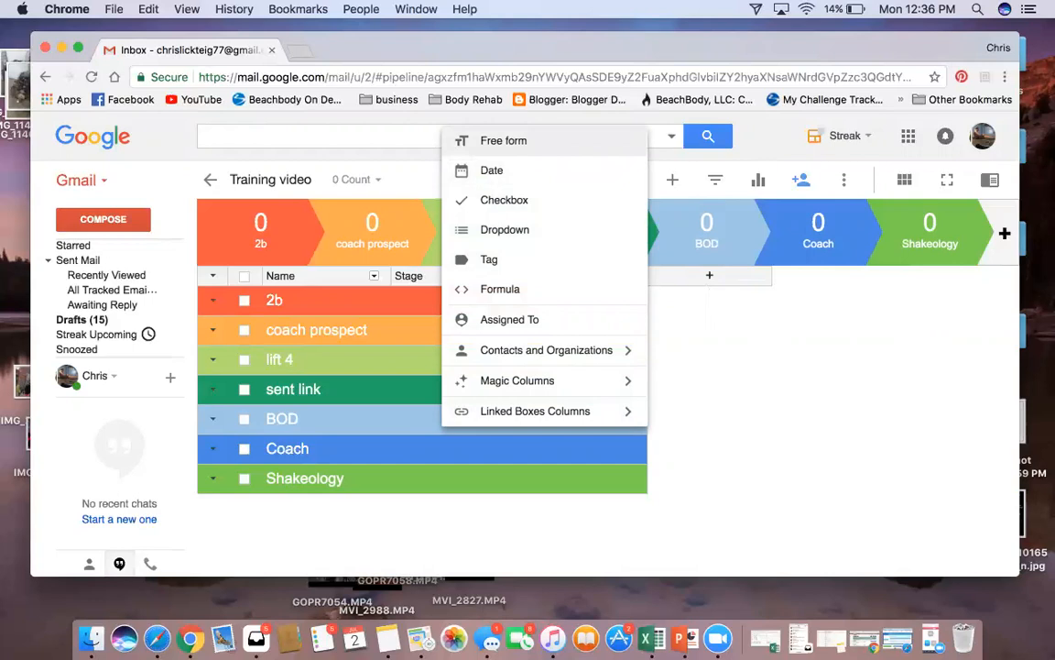
click(492, 170)
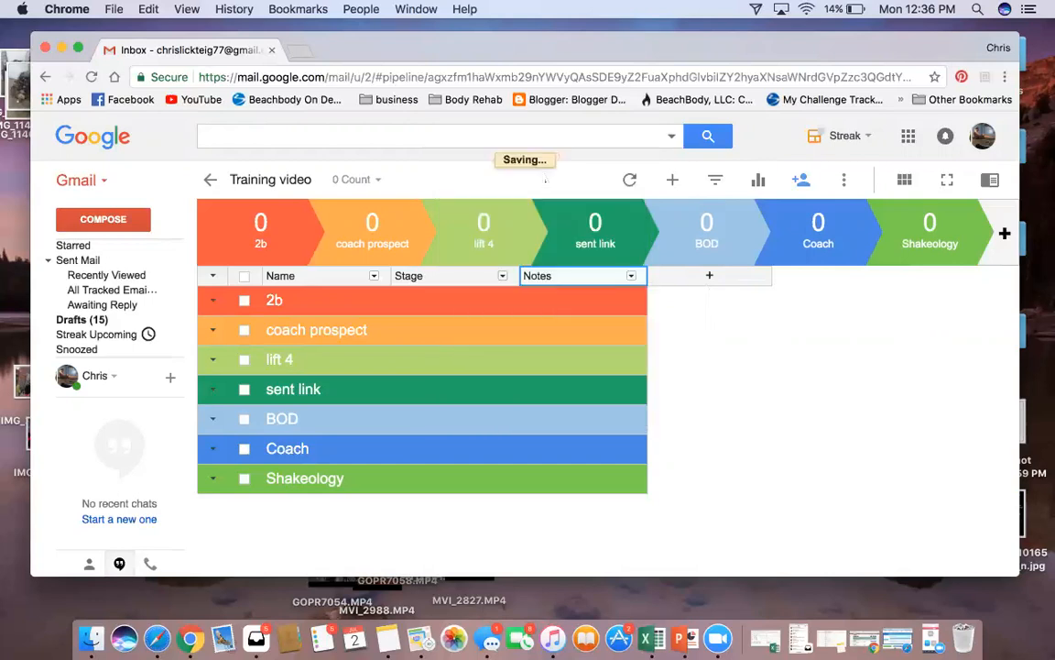
text(Date)
key(Return)
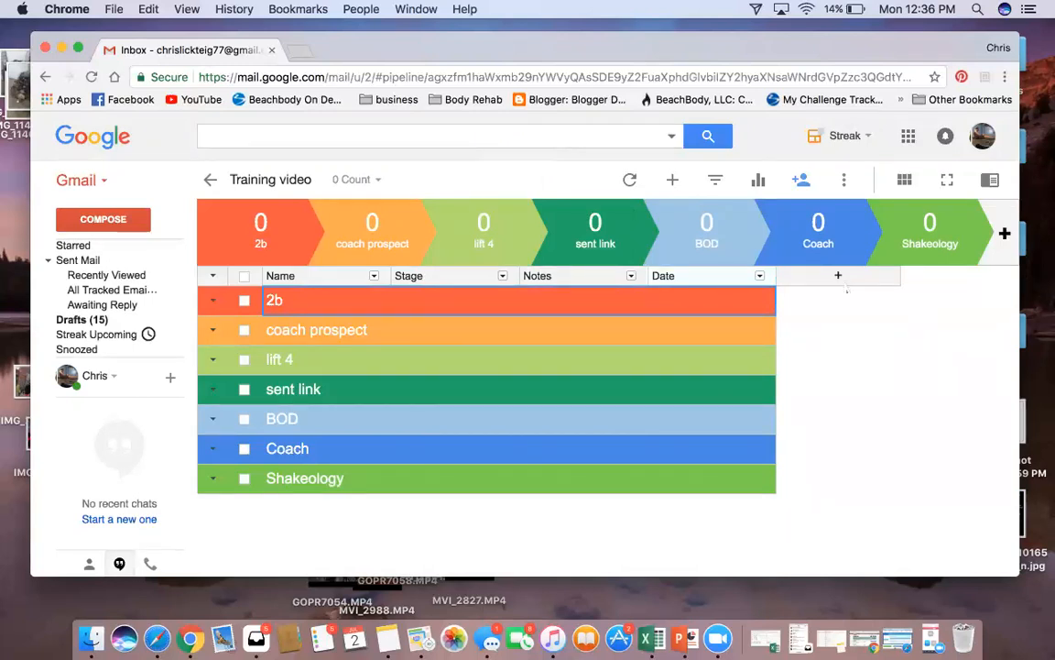
Add a free-form column named 'IG/FB'
click(837, 276)
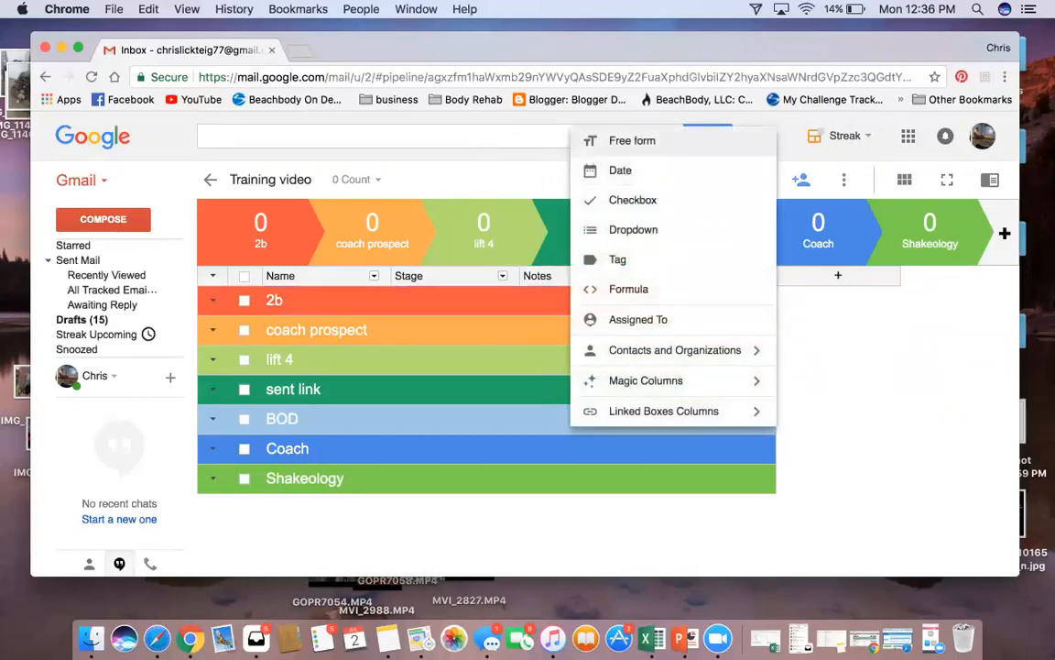
click(632, 140)
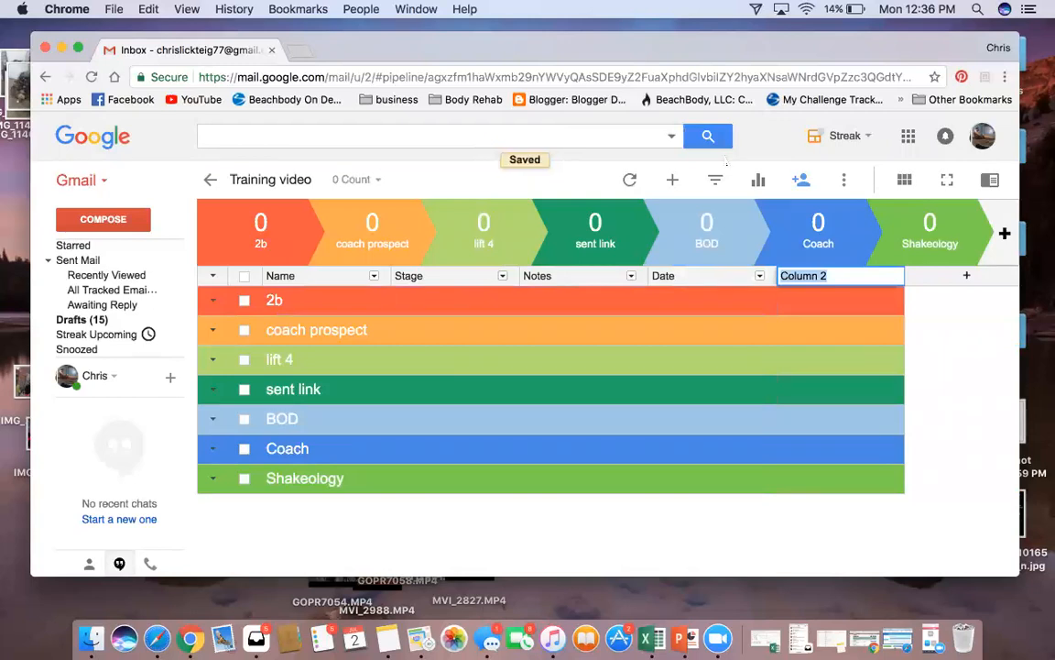
text(IG)
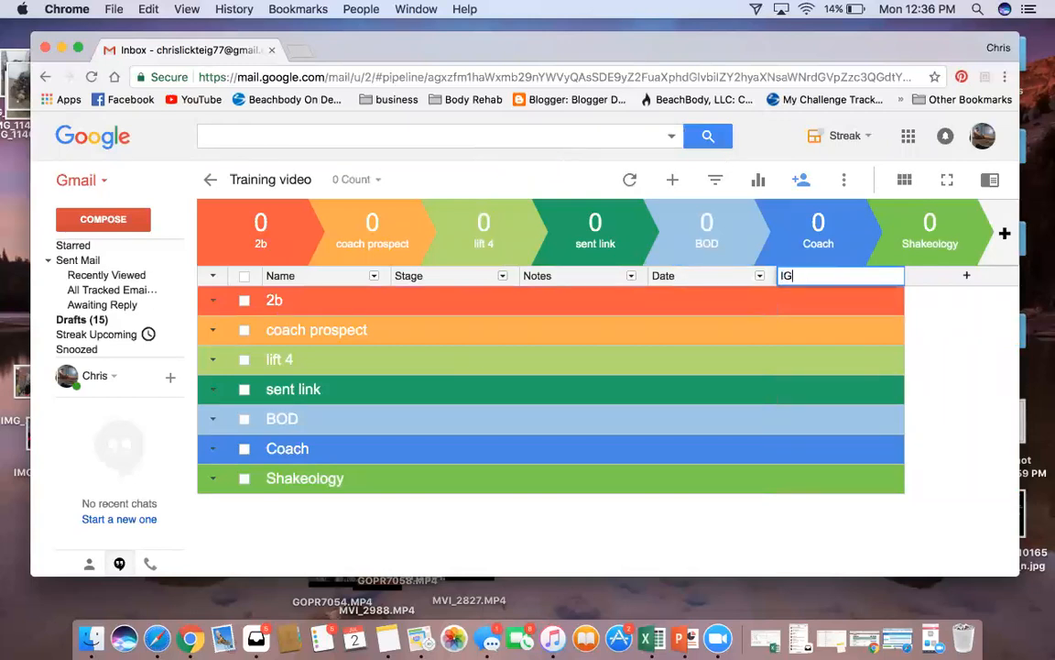
text(/FB)
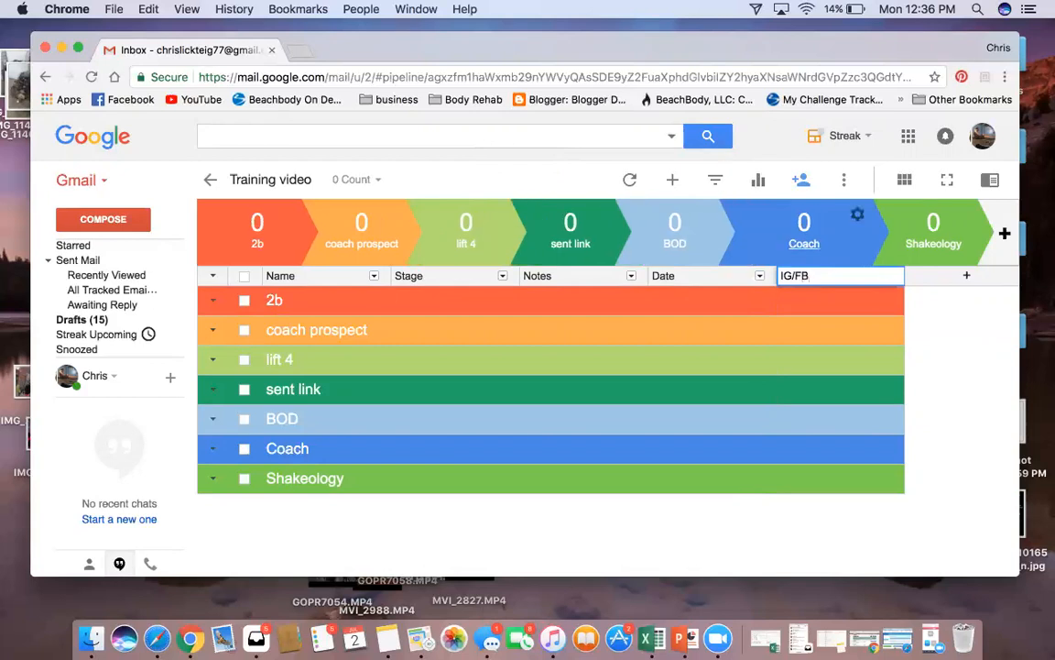
key(Return)
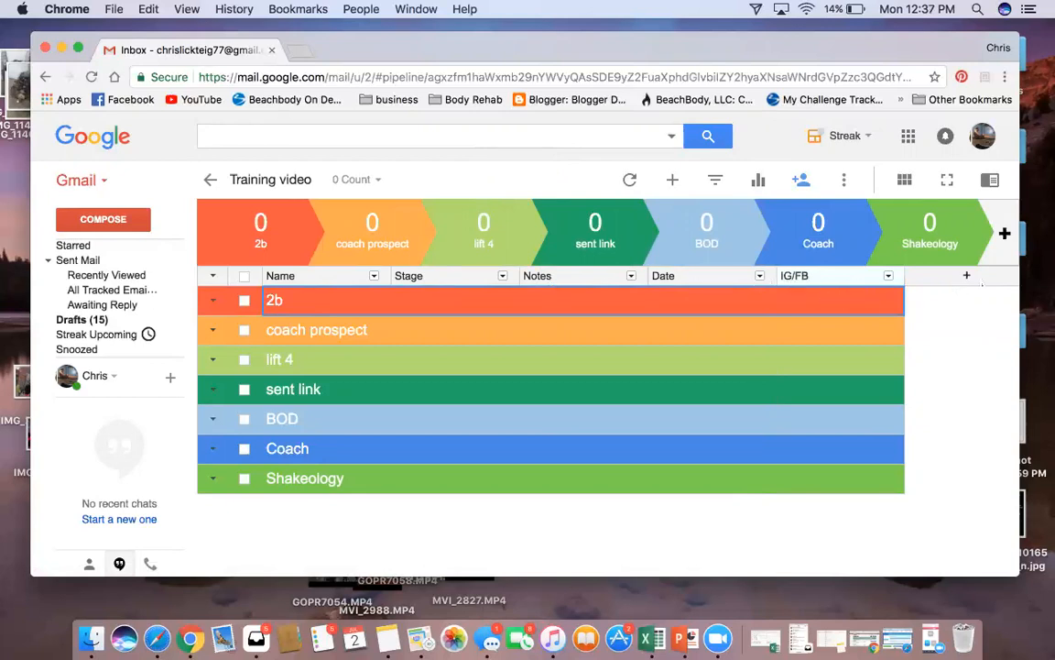
Select the lift 4 stage group, then the 2b stage group
click(583, 327)
click(400, 359)
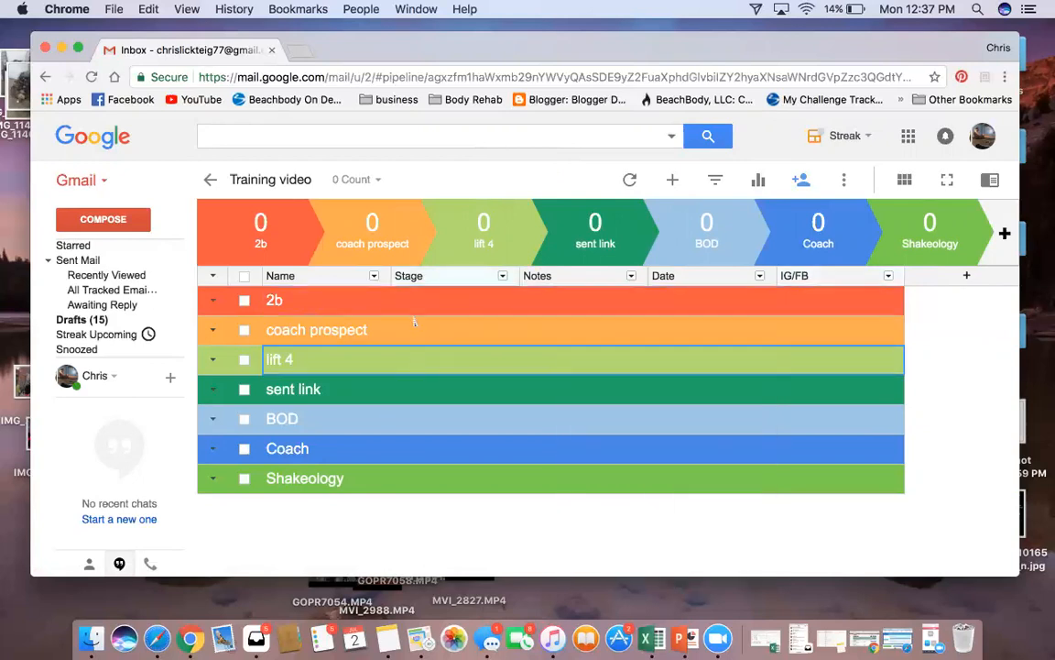
click(373, 312)
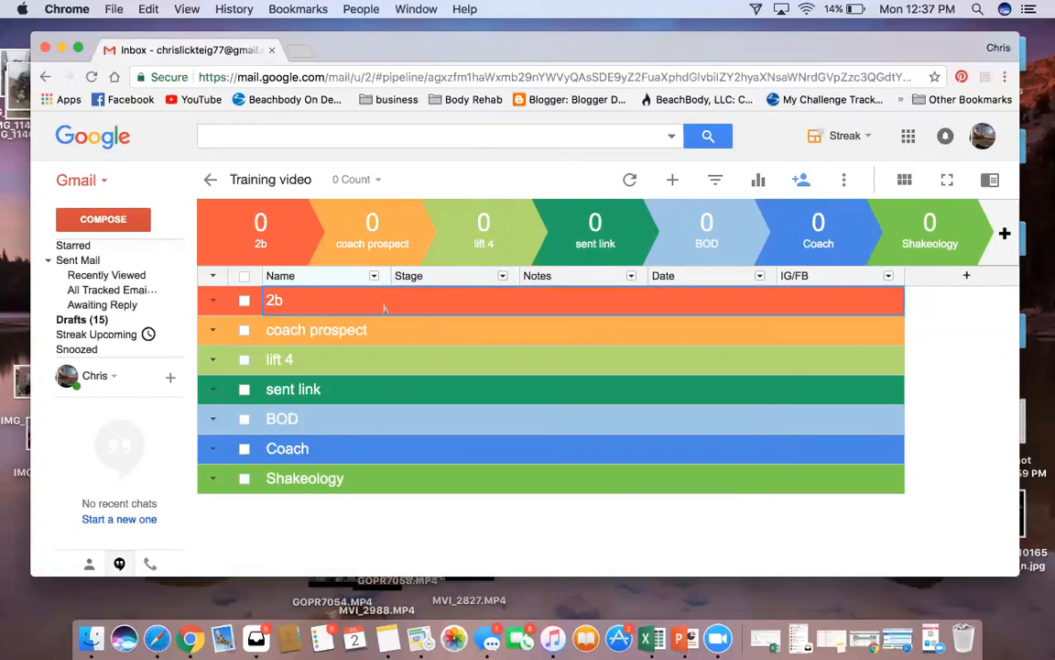
Add a 2b box with the contact's name, notes 'Has BOD', today's date (Jul 02), IG/FB 'IG'
click(672, 180)
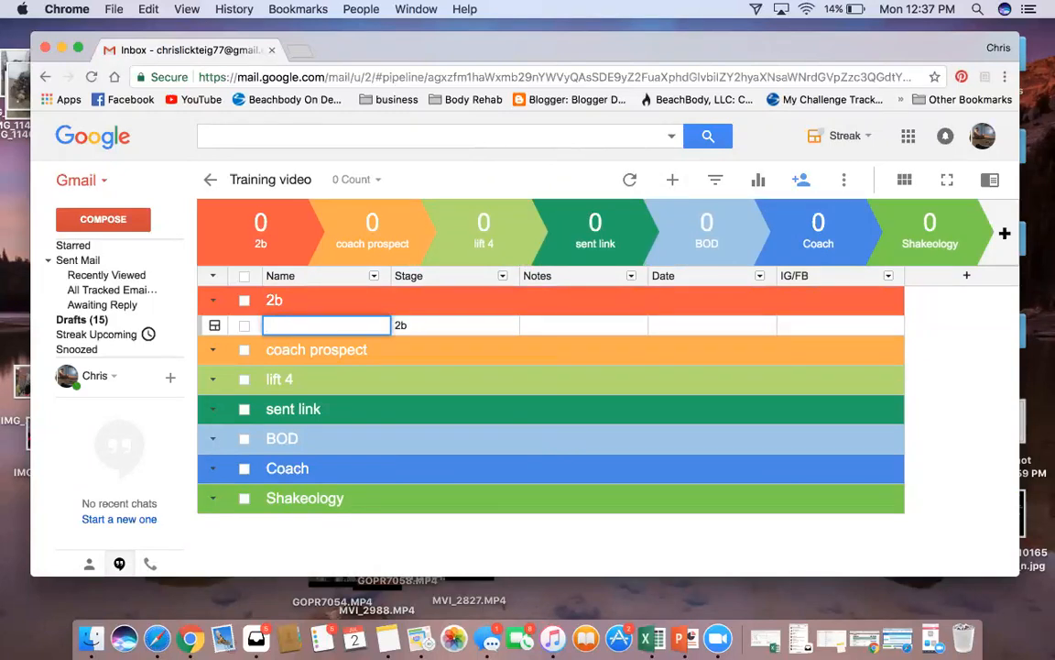
click(539, 325)
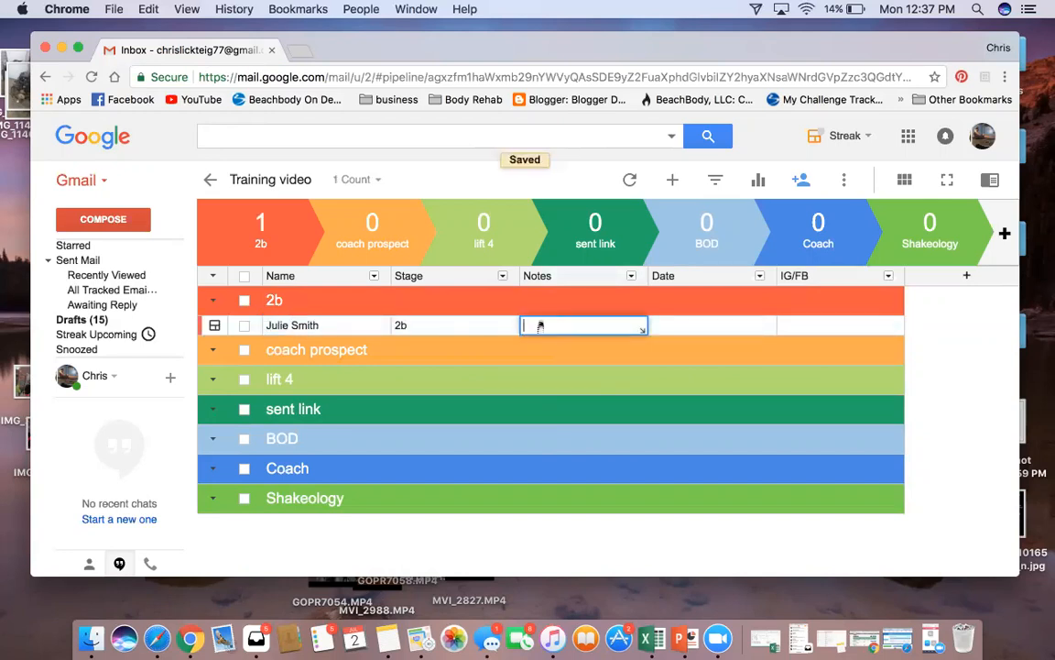
text(Has BOD)
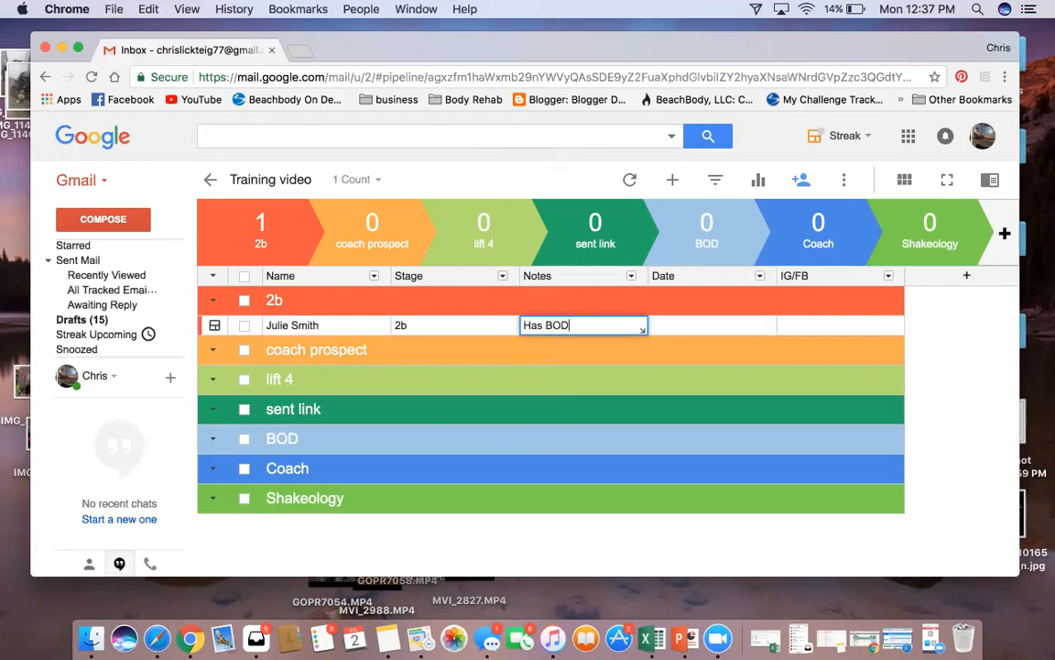
key(Tab)
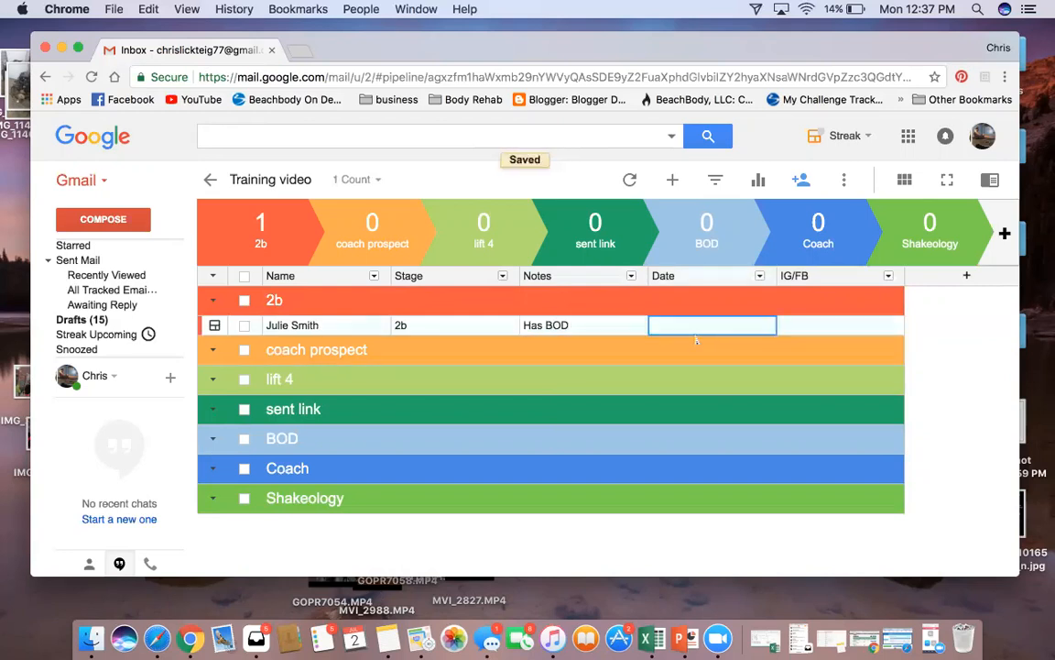
text(tod)
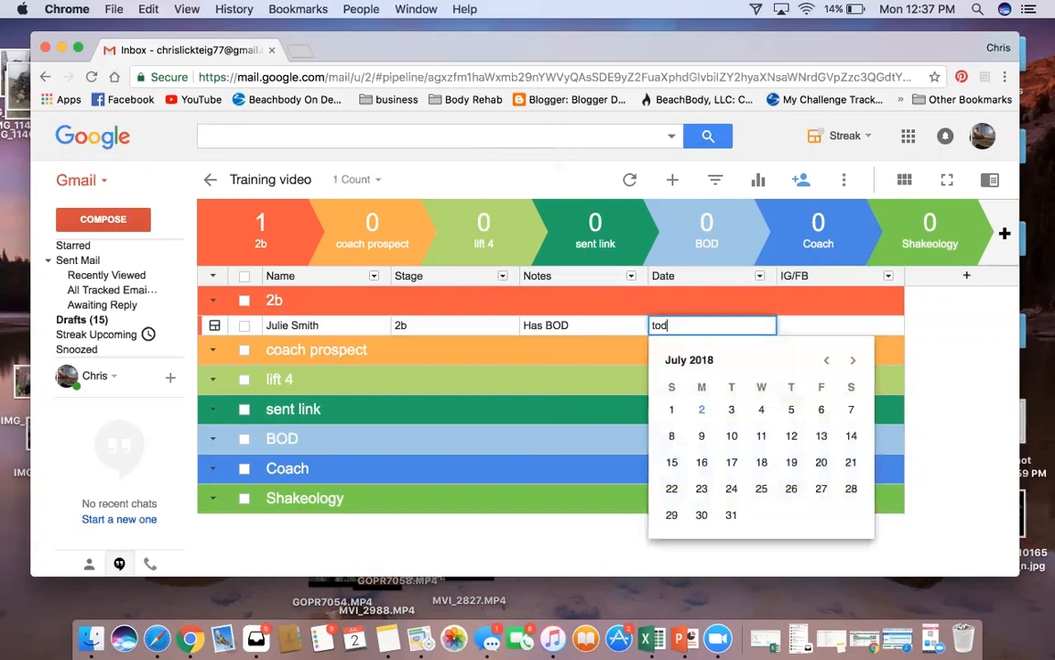
text(ay)
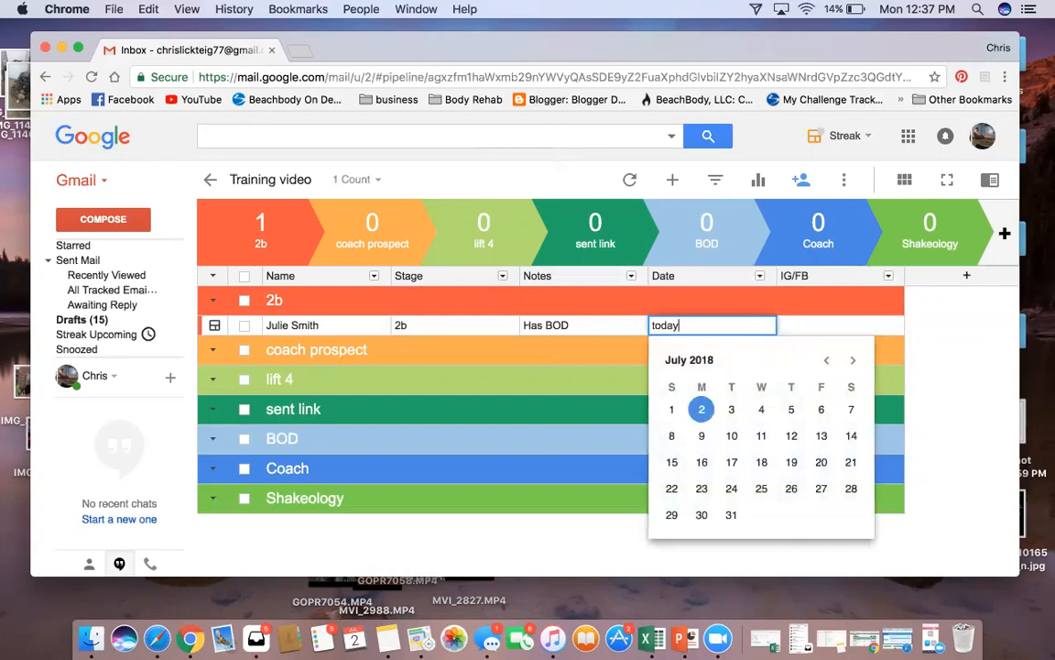
key(Return)
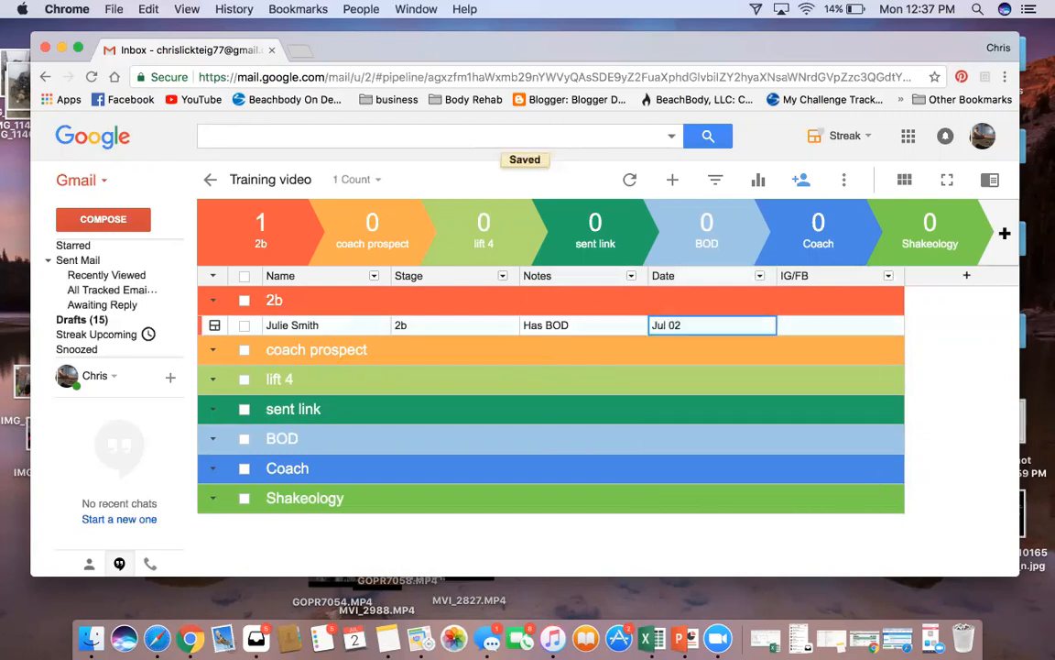
click(815, 331)
text(Ig)
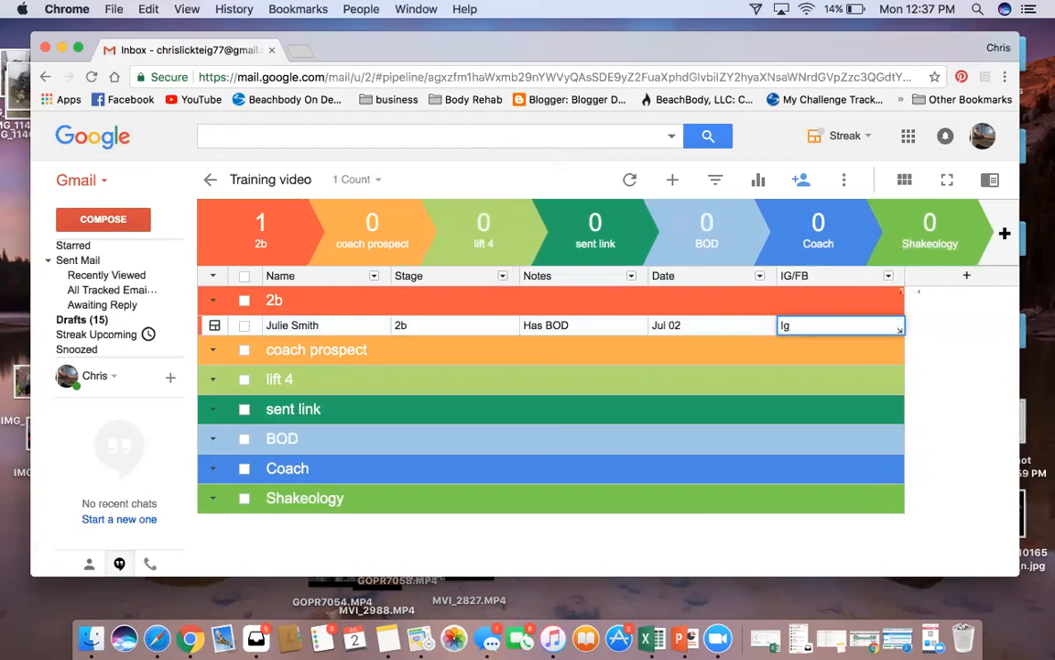
key(BackSpace)
text(G)
key(Return)
Add a free-form column titled 'Usermname', then select the lift 4 stage group
click(967, 276)
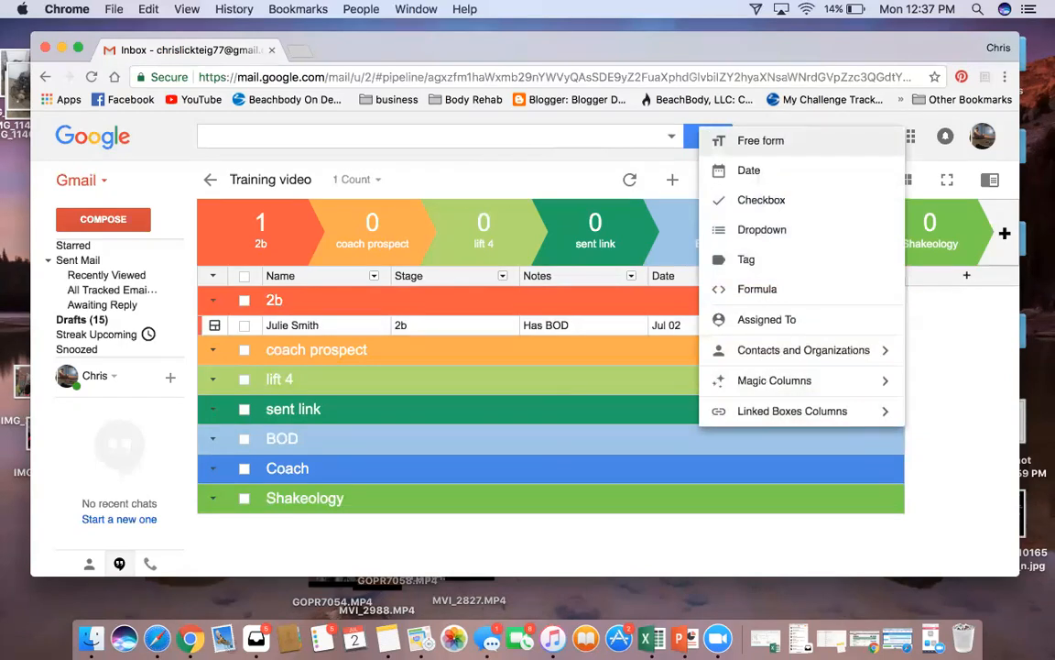
click(760, 140)
text(Usermname)
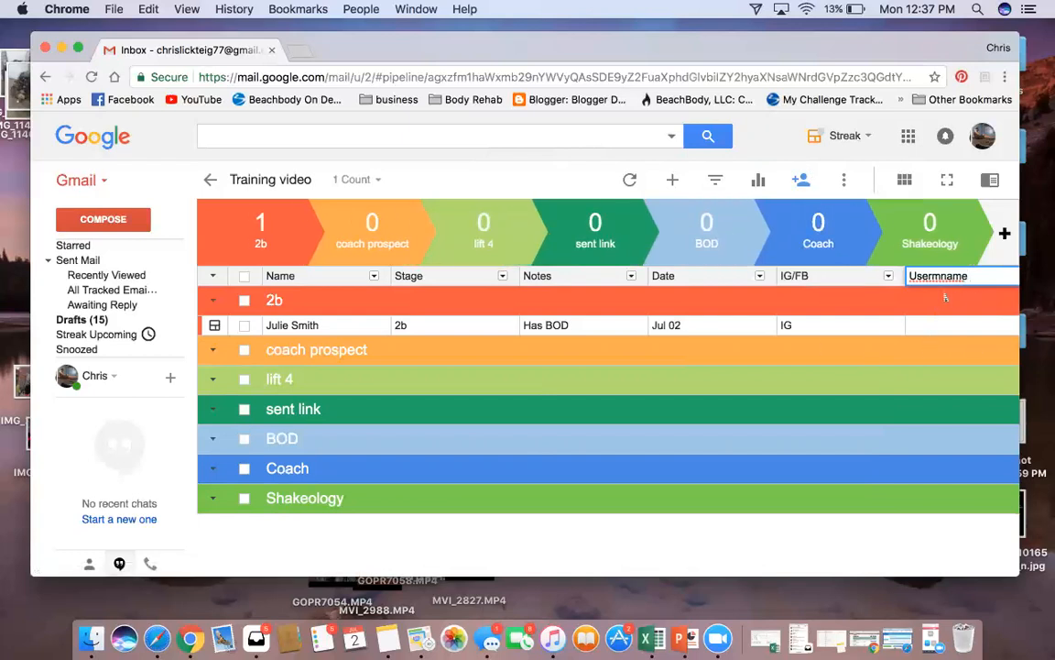
click(930, 352)
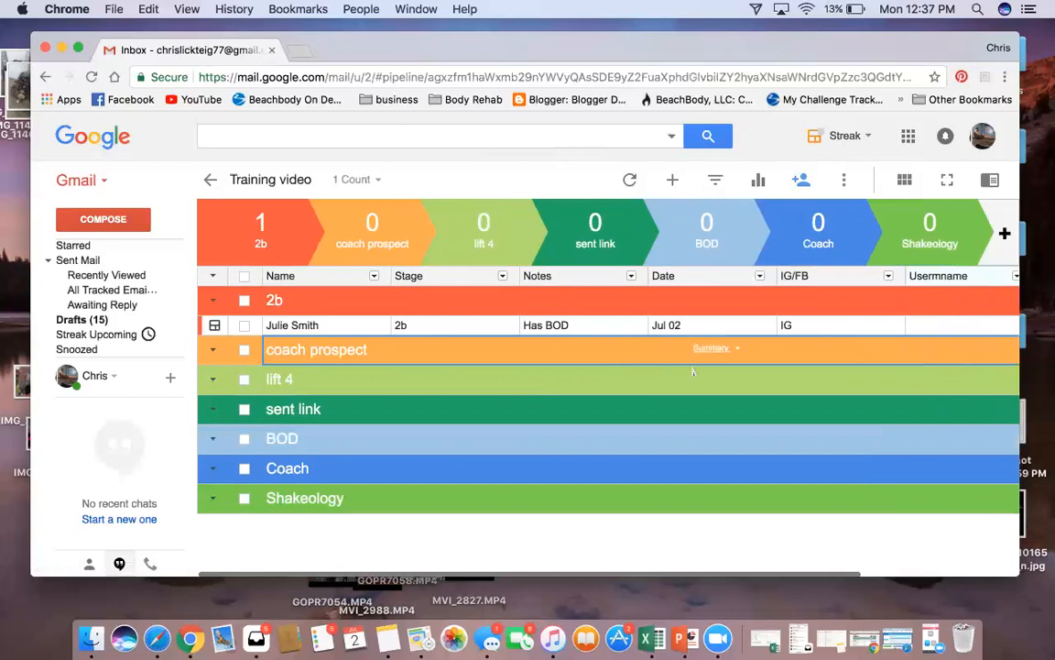
click(362, 383)
Add a lift 4 box with the second contact's name, note 'no bod' and today's date (Jul 02)
click(672, 180)
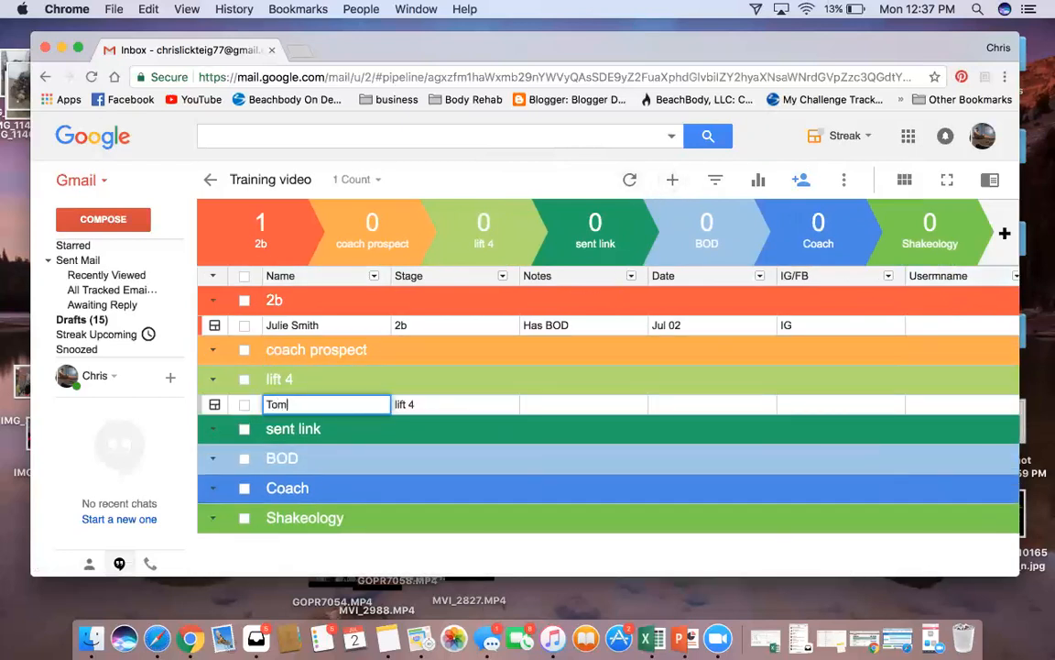
key(Return)
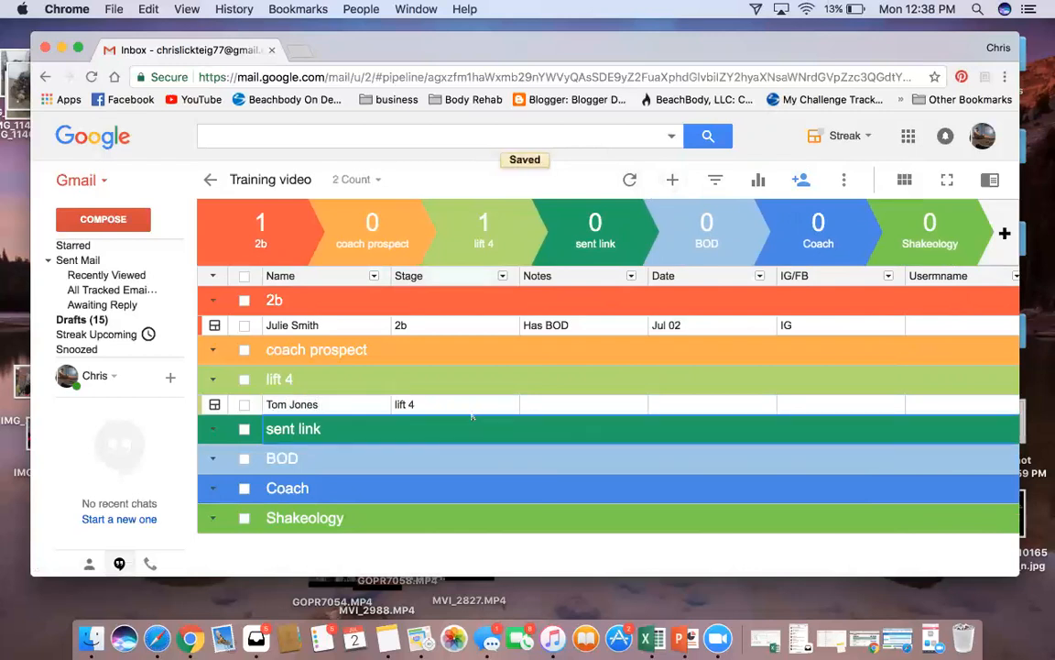
click(559, 411)
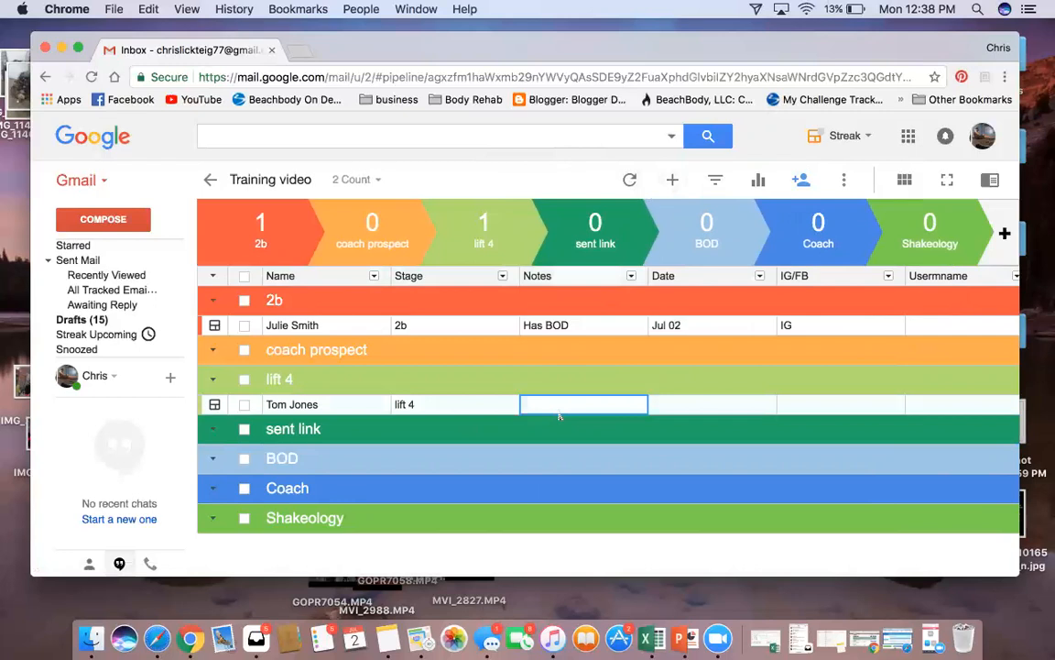
text(no bod)
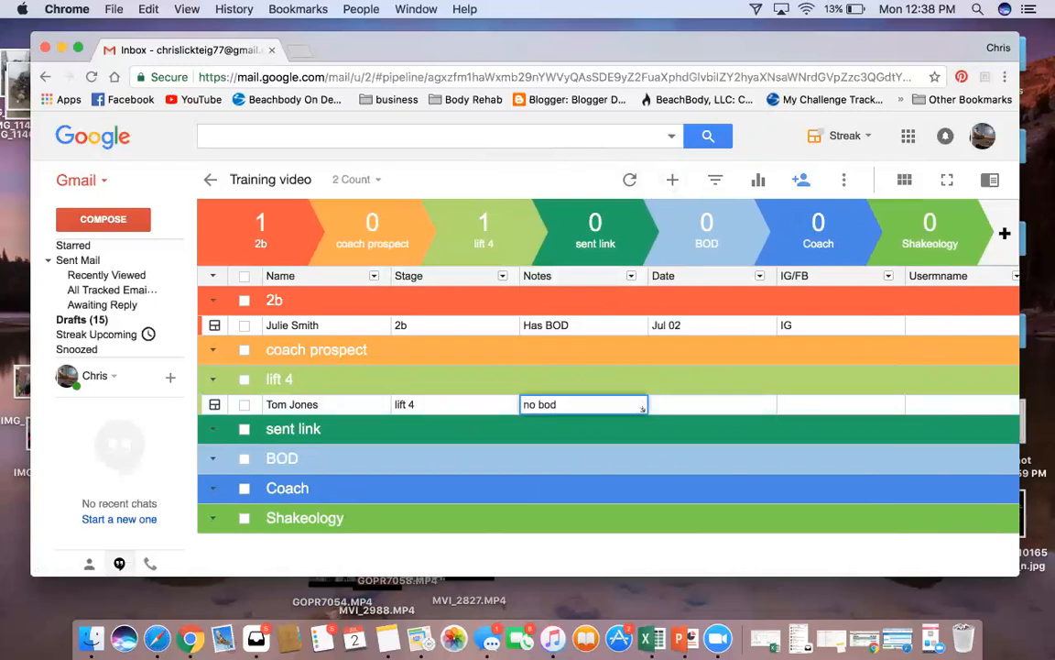
key(Tab)
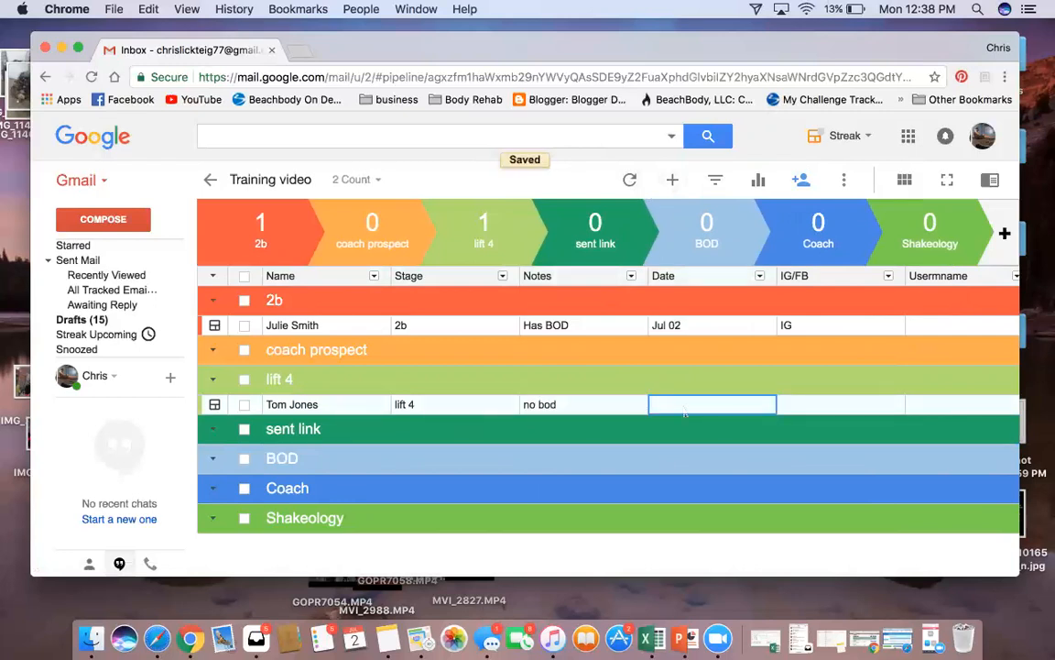
text(today)
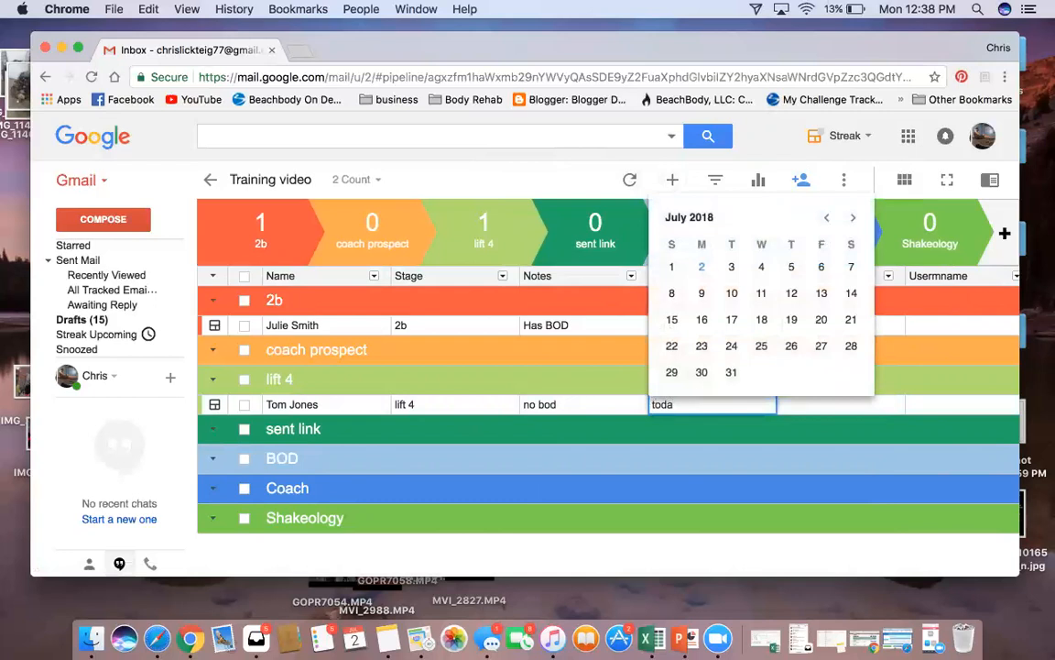
key(Return)
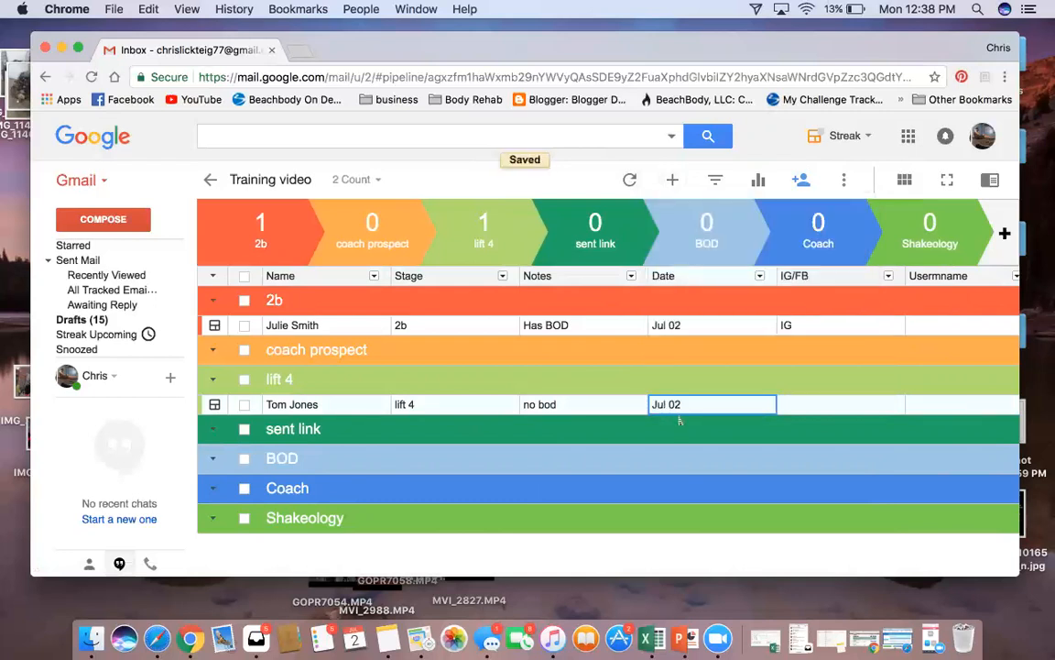
click(760, 276)
mouse_move(623, 202)
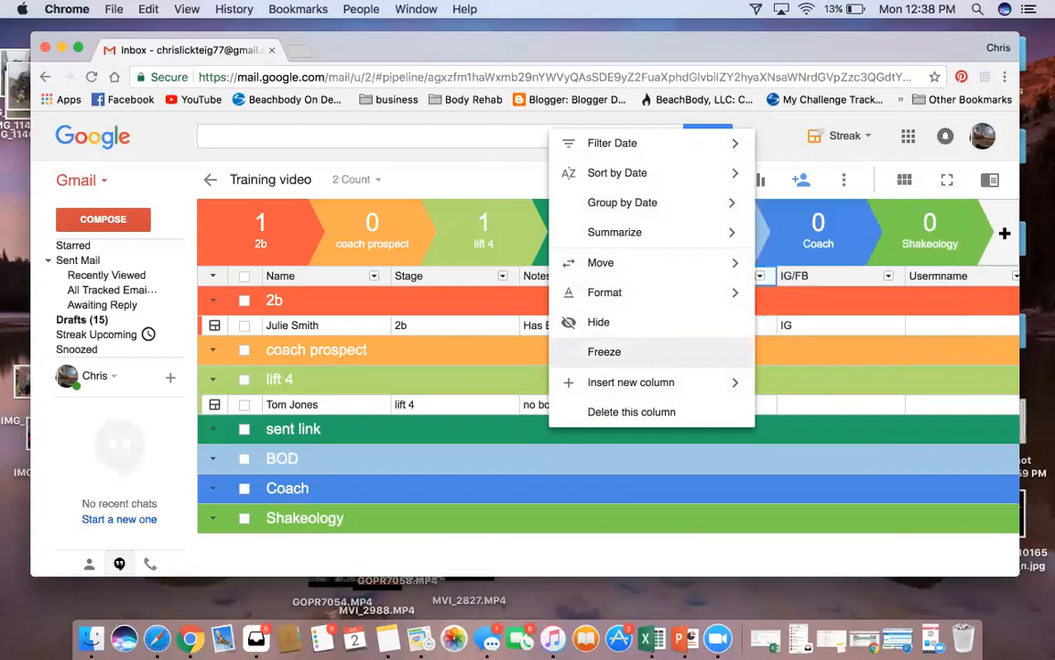
mouse_move(601, 262)
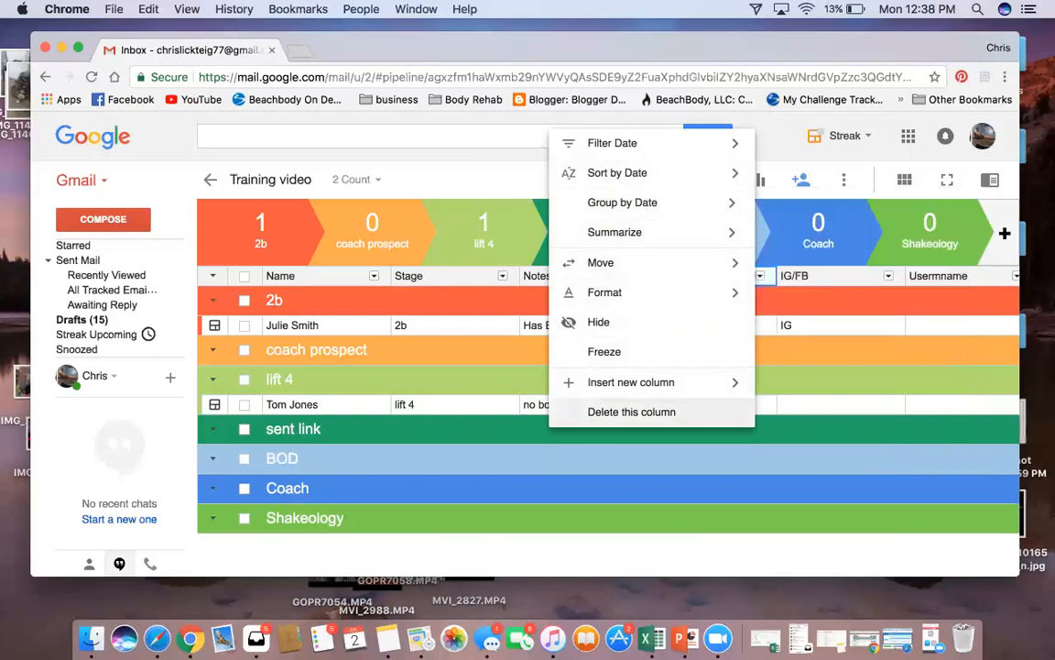
click(775, 519)
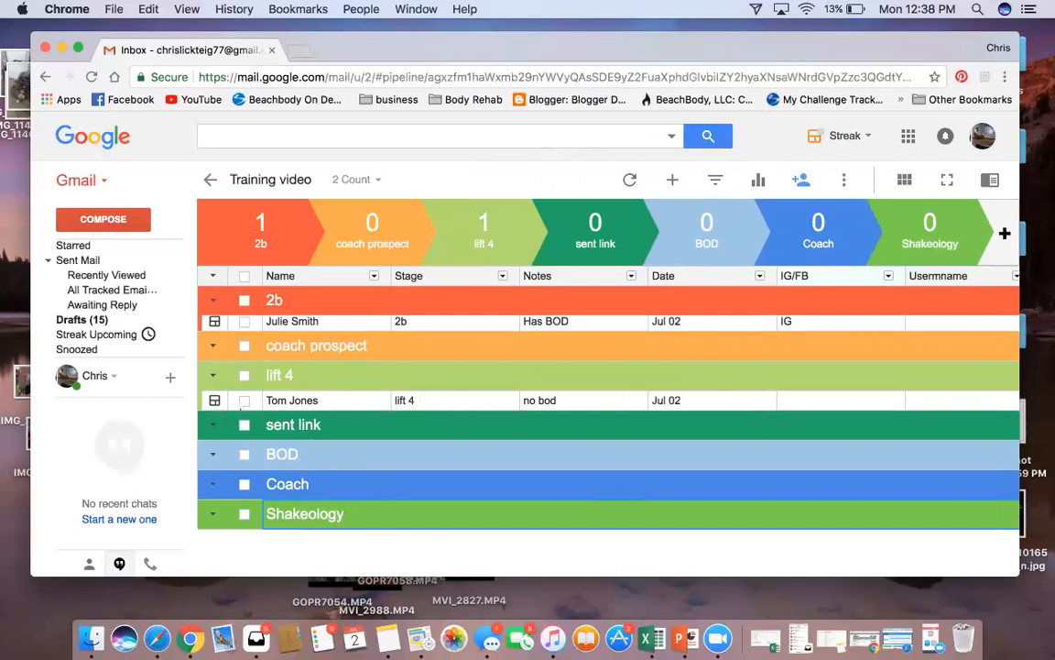
scroll(119, 366, down, 3)
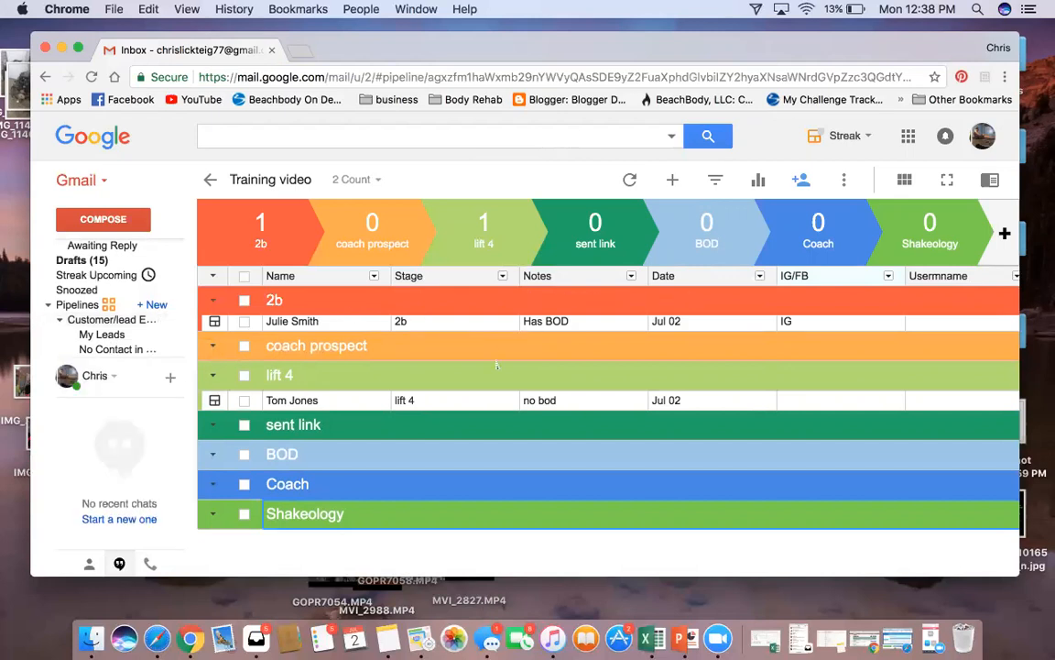
Set the second lead's box stage to coach prospect, then return to the Training video table
click(293, 404)
click(215, 400)
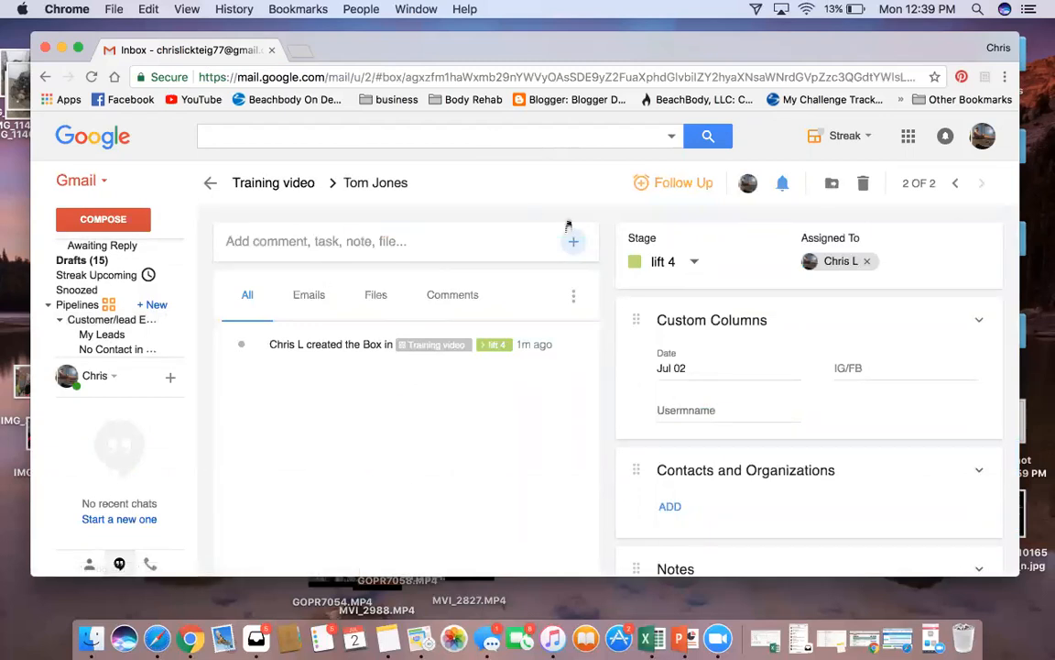
scroll(659, 352, down, 3)
scroll(809, 385, down, 6)
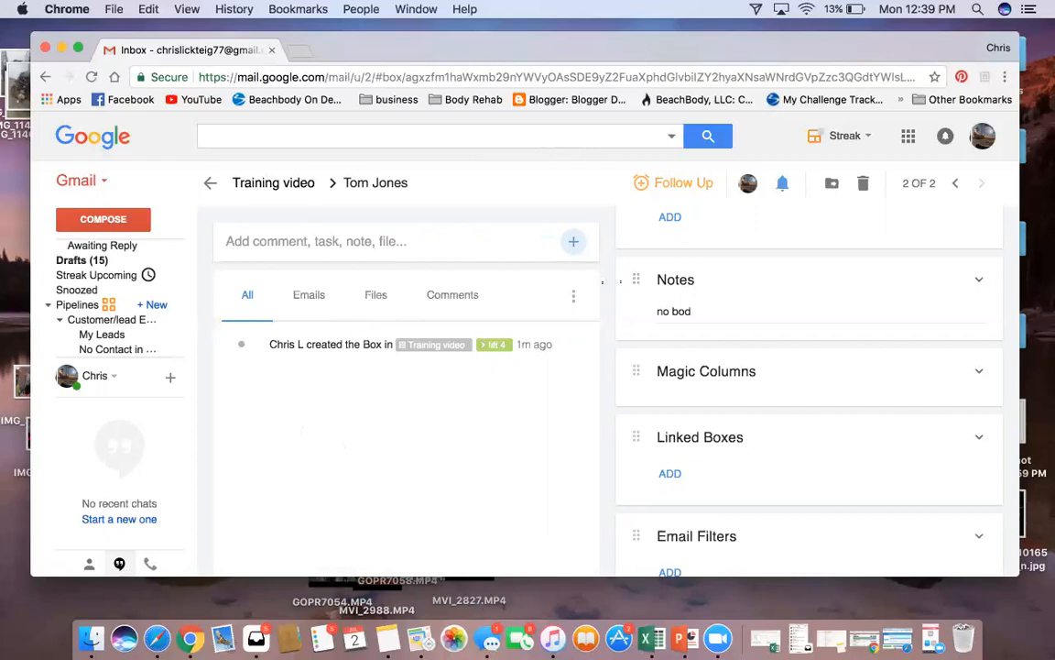
scroll(806, 366, up, 3)
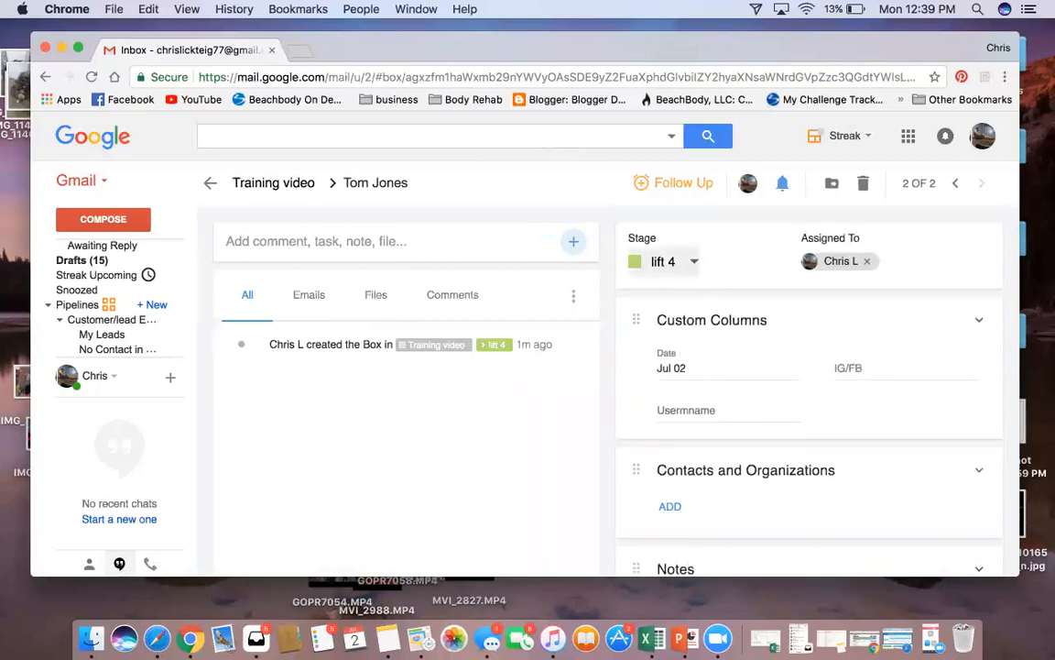
click(663, 262)
click(697, 321)
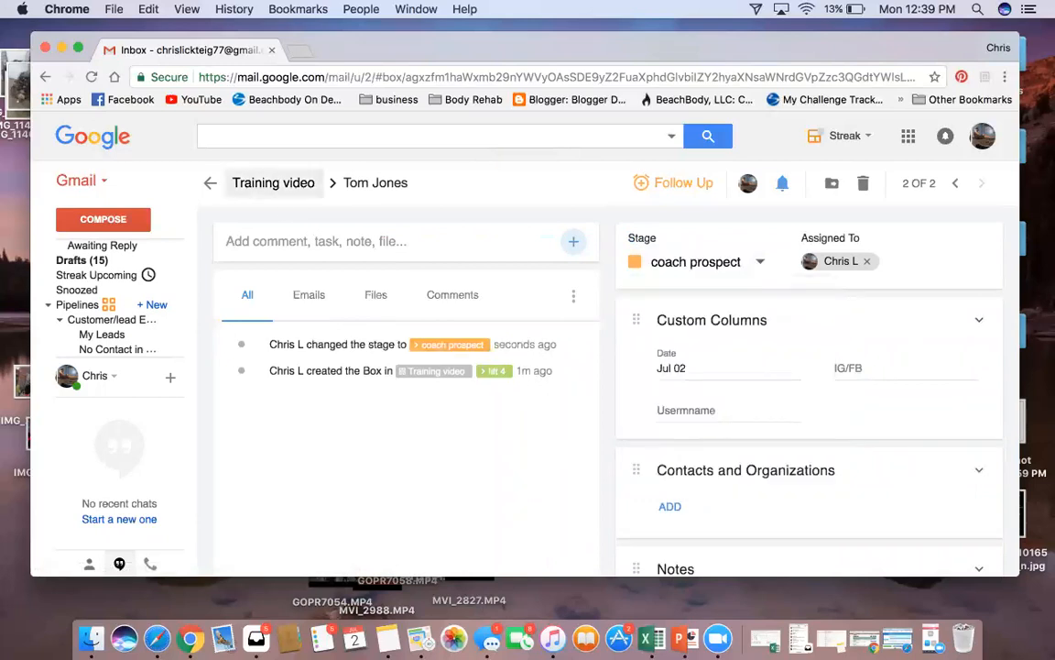
click(261, 182)
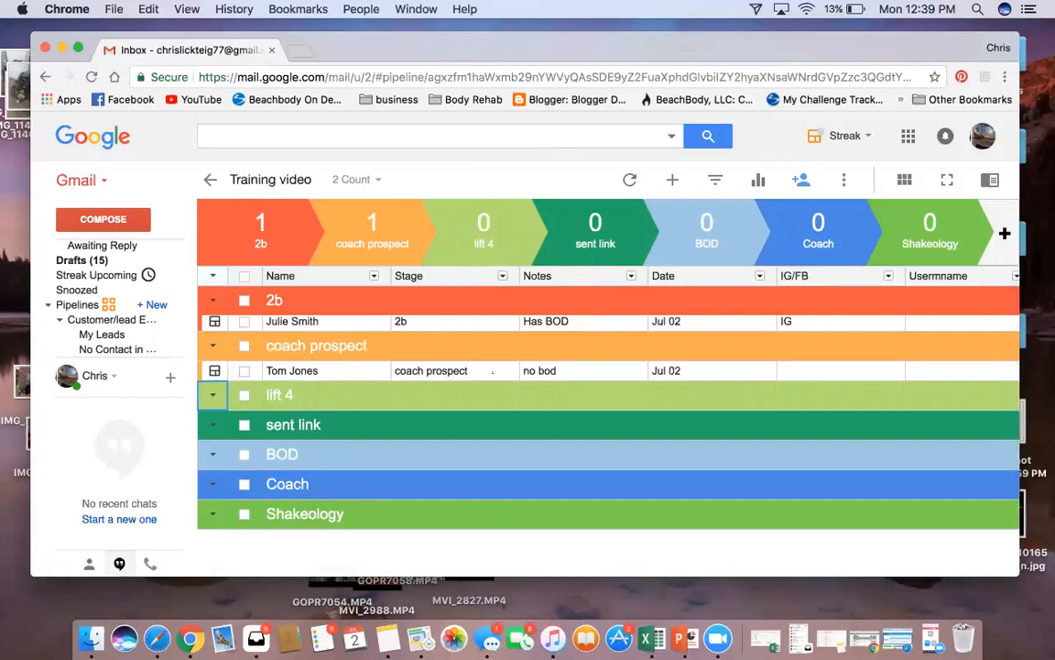
Inspect the first lead's stage entry and the Stage column options, leaving them unchanged
click(479, 325)
click(502, 275)
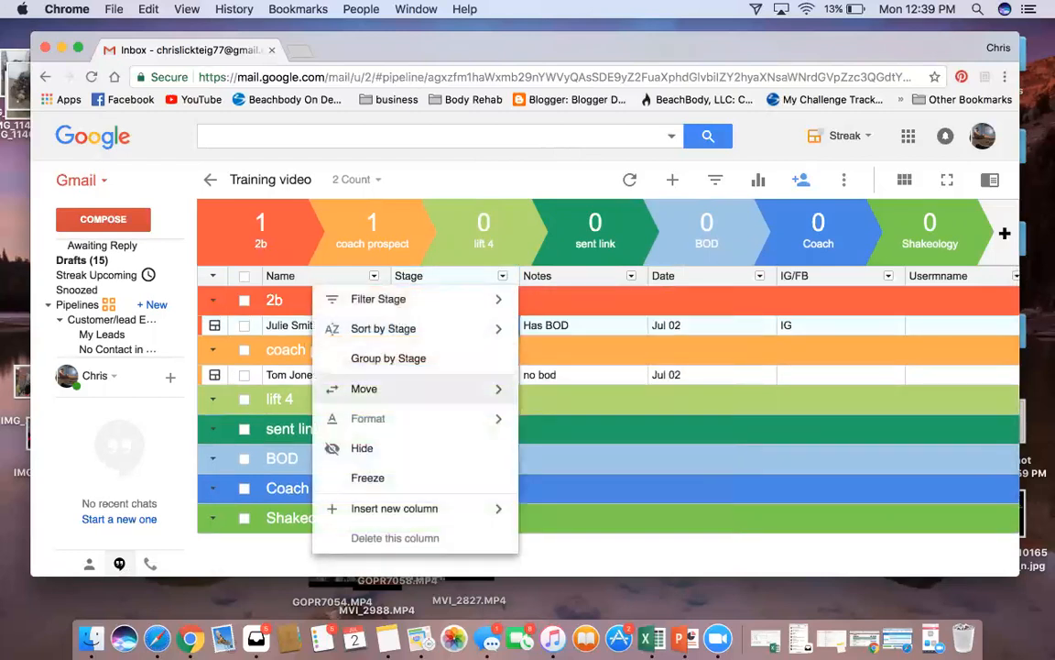
mouse_move(415, 388)
click(740, 479)
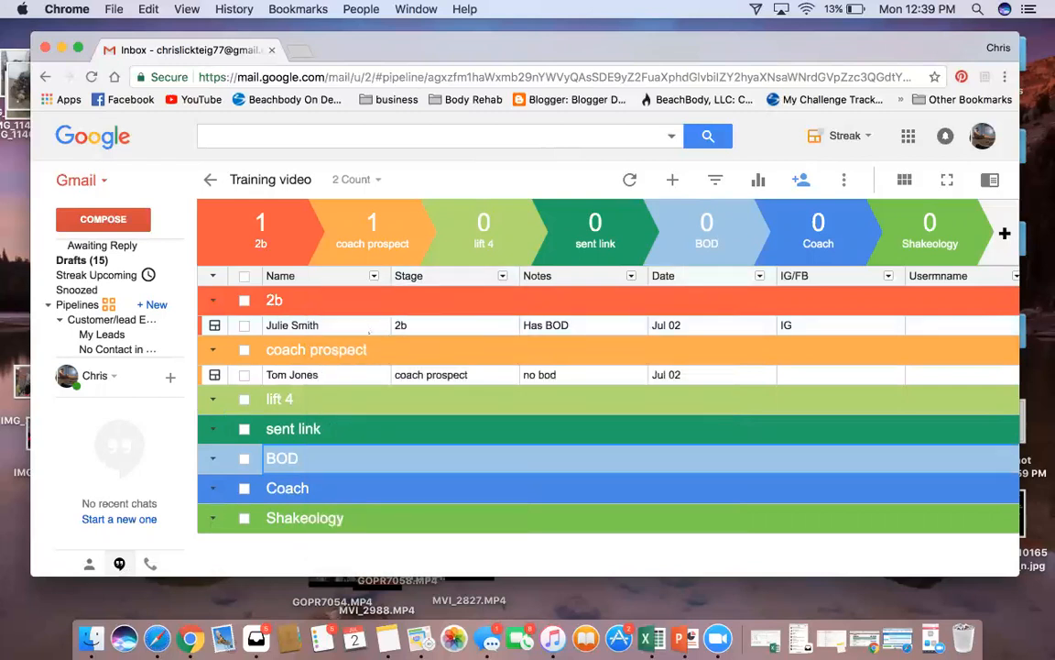
click(367, 327)
click(420, 331)
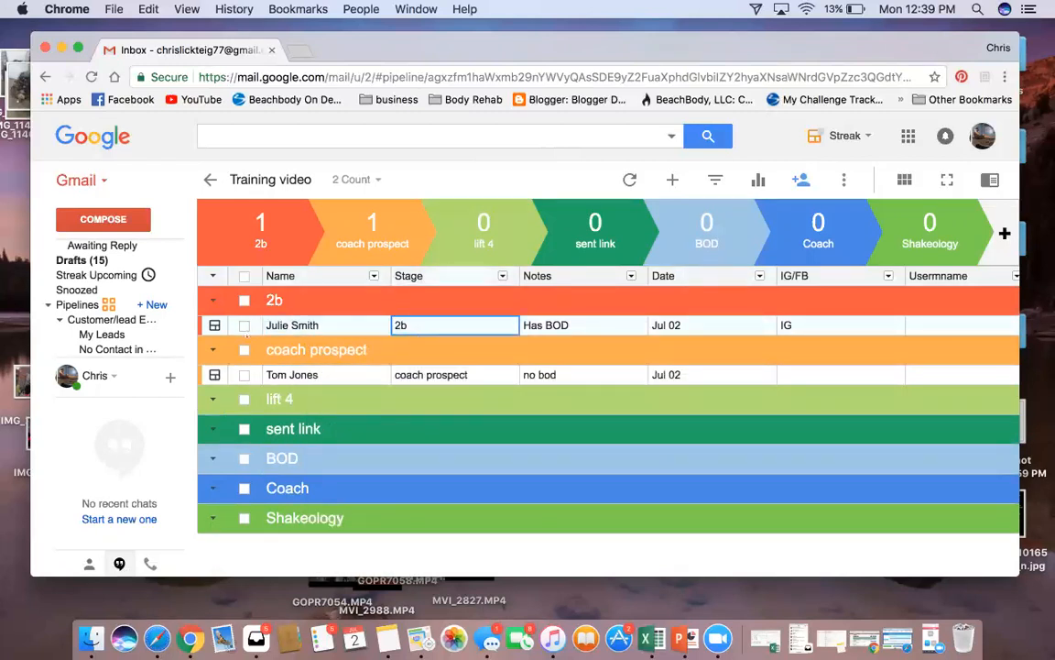
Select the 2b lead and preview the Move to Pipeline options, then cancel and clear the selection
click(244, 325)
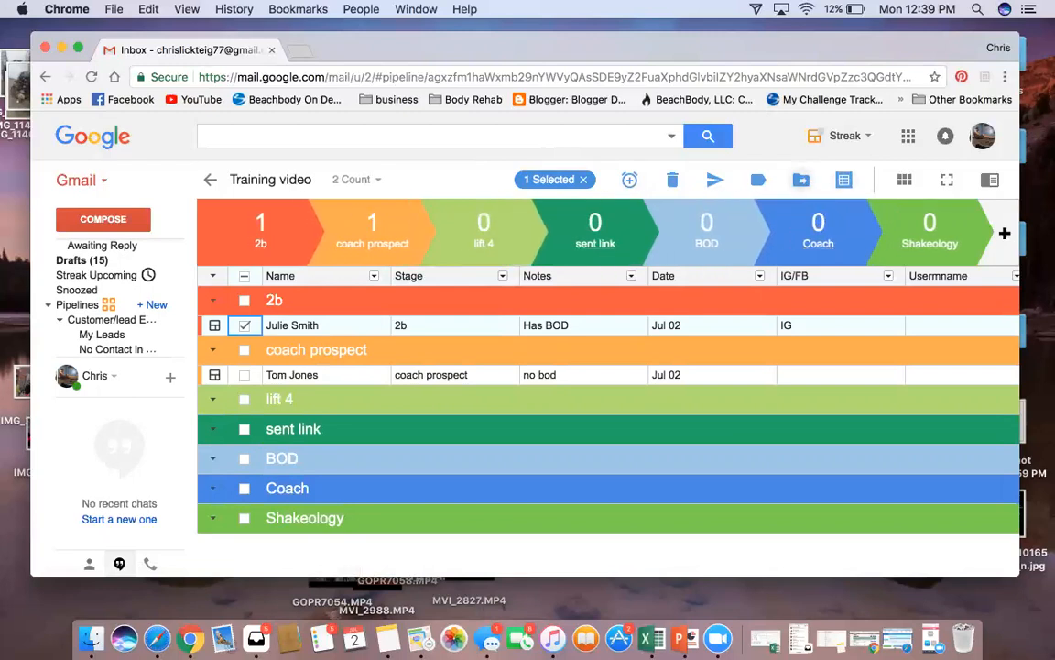
click(800, 179)
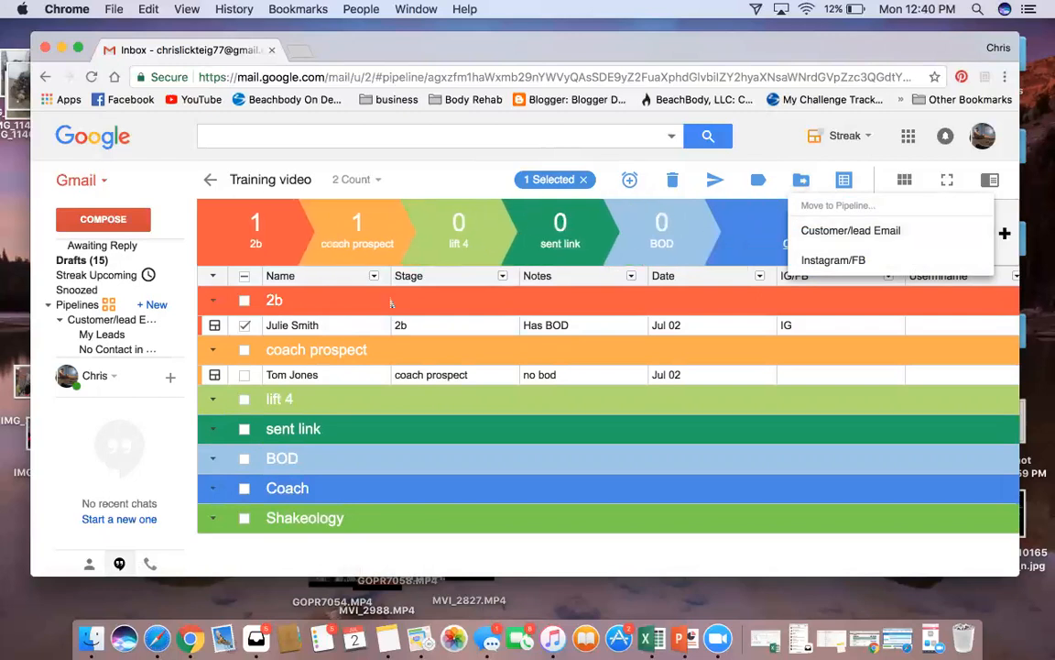
click(244, 327)
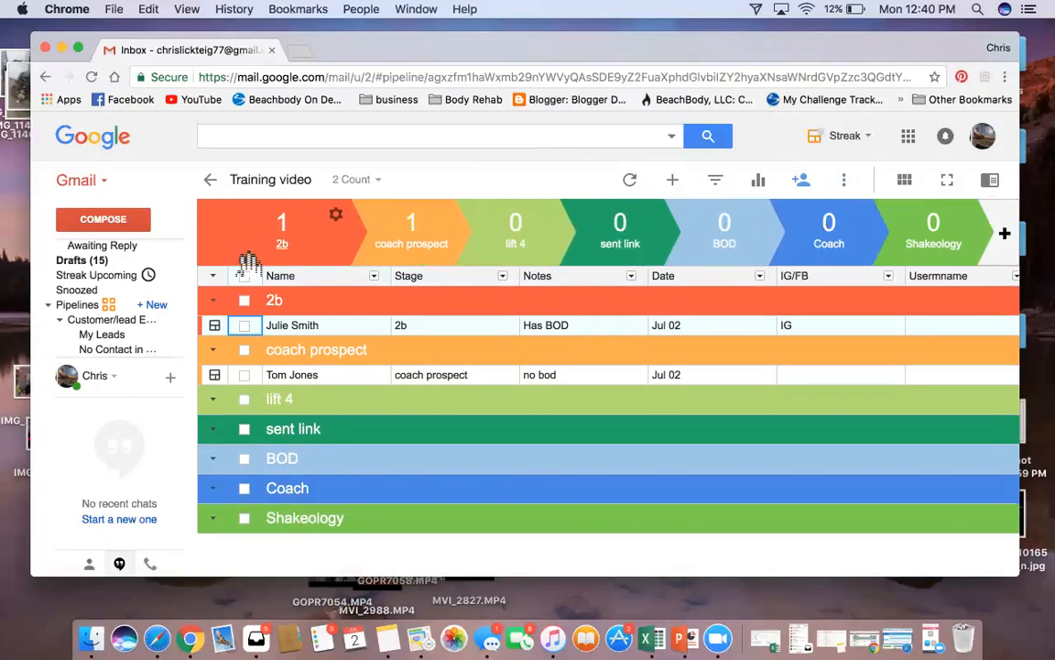
scroll(281, 473, down, 1)
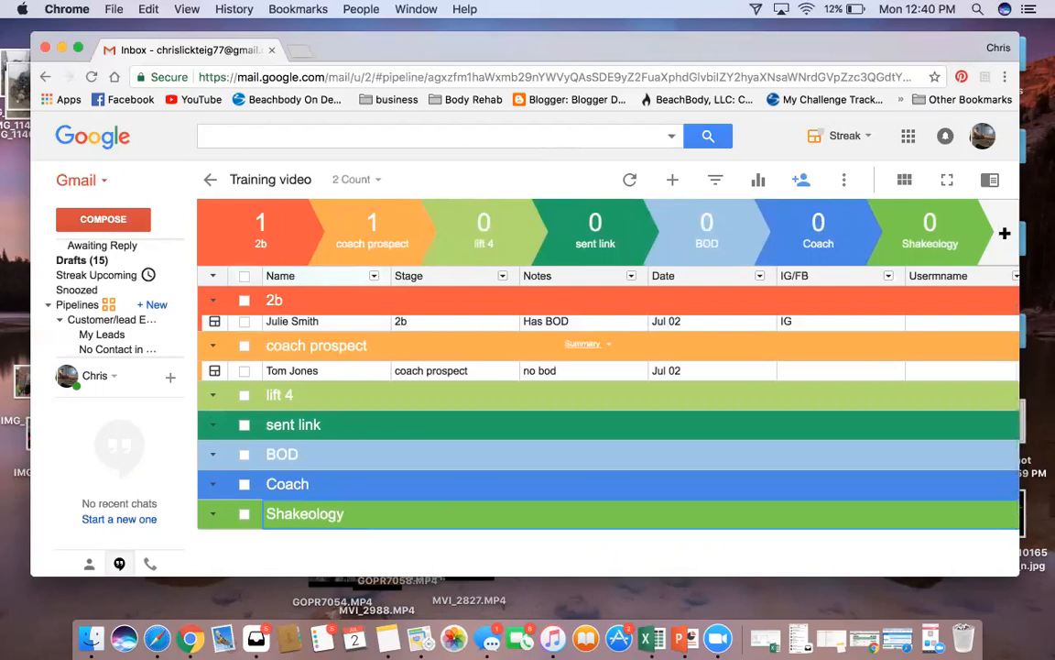
mouse_move(102, 289)
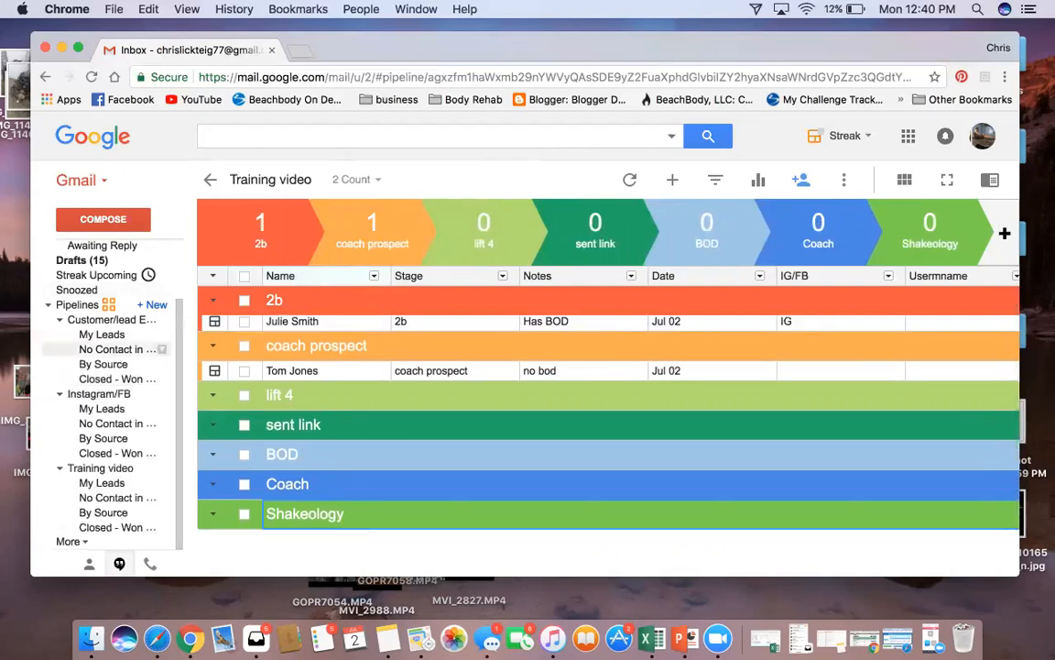
Browse the Instagram/FB pipeline's leads, then go back to the Training video pipeline
click(99, 394)
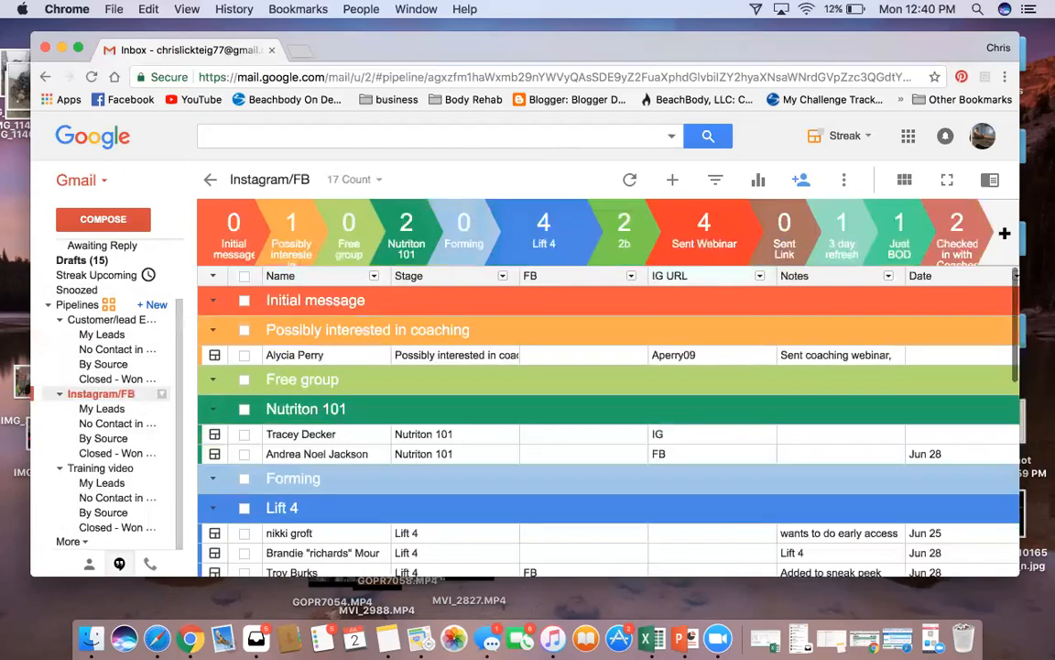
scroll(420, 443, down, 3)
scroll(421, 443, down, 3)
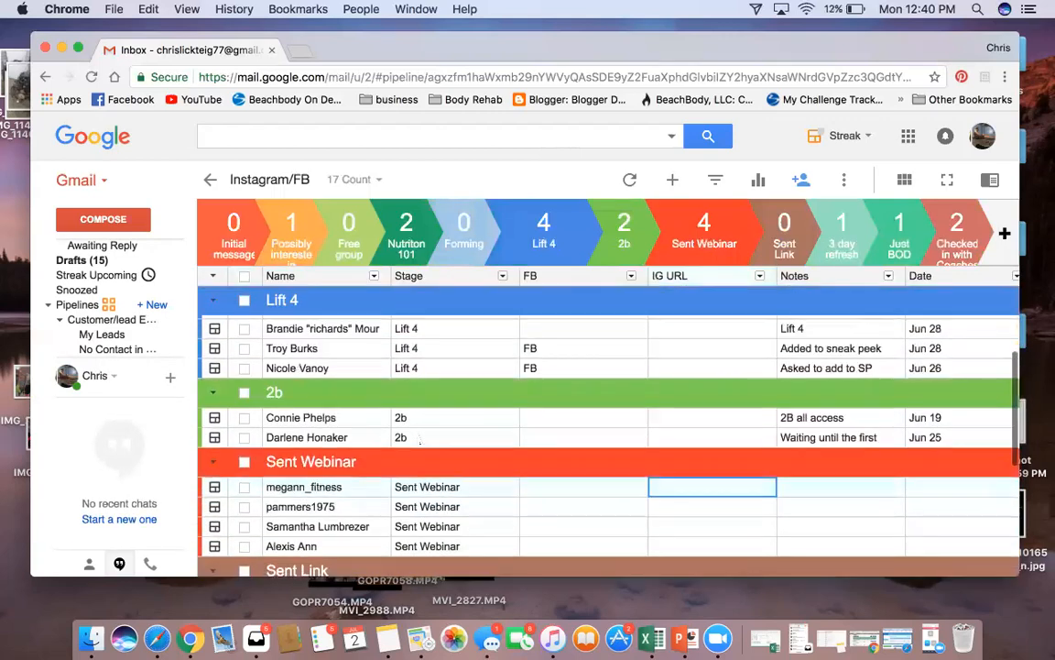
scroll(420, 440, up, 1)
scroll(420, 441, up, 5)
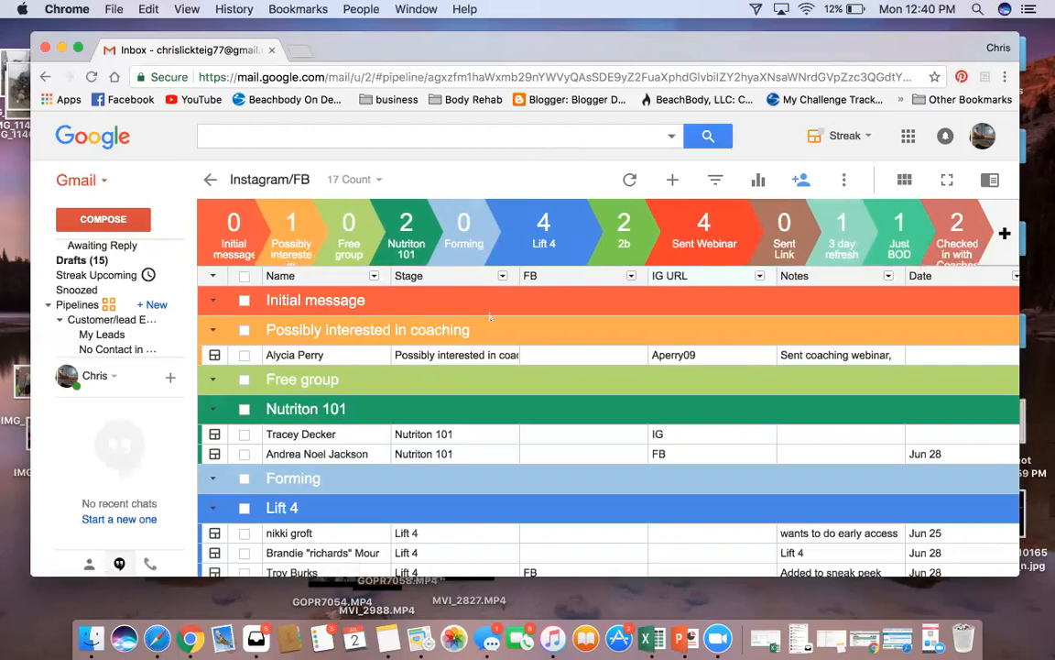
scroll(563, 408, down, 3)
scroll(563, 408, down, 5)
scroll(564, 408, up, 10)
mouse_move(119, 321)
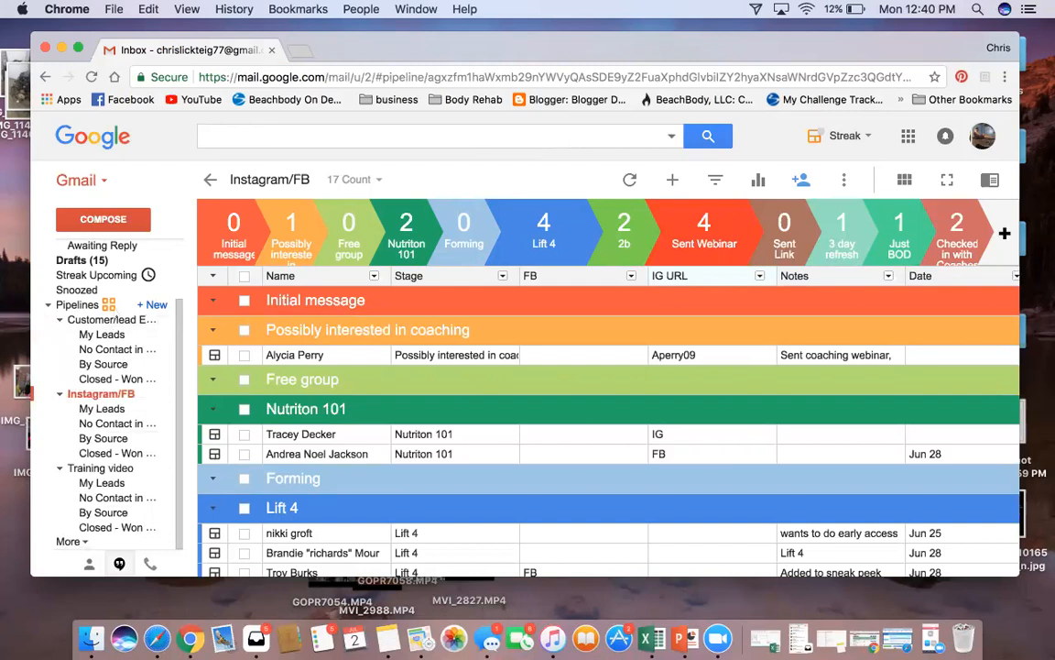
scroll(714, 549, down, 3)
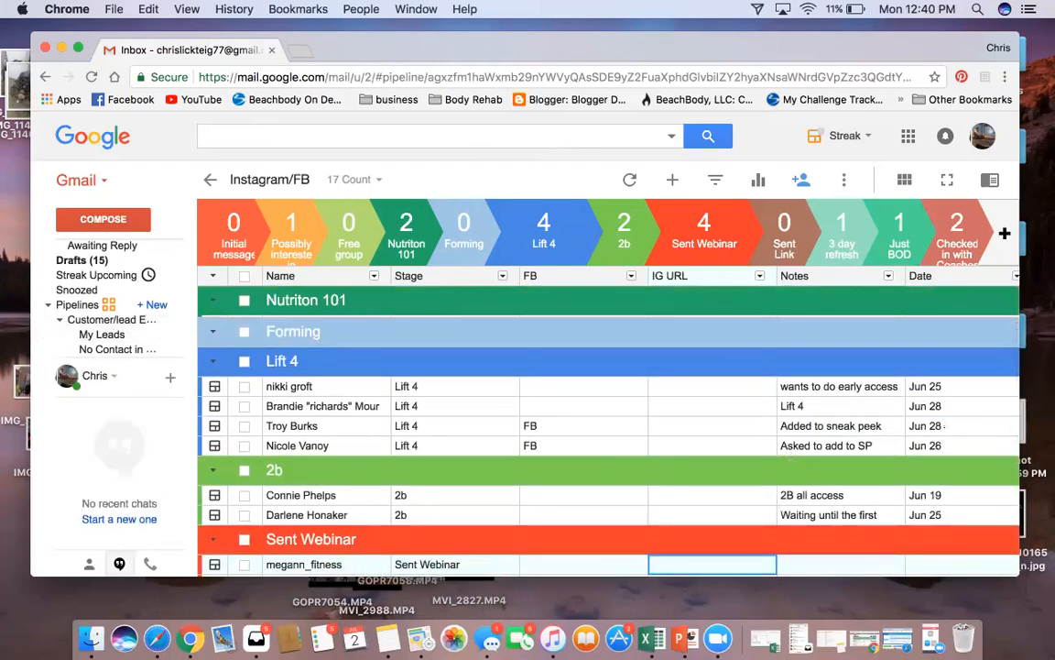
scroll(918, 495, down, 4)
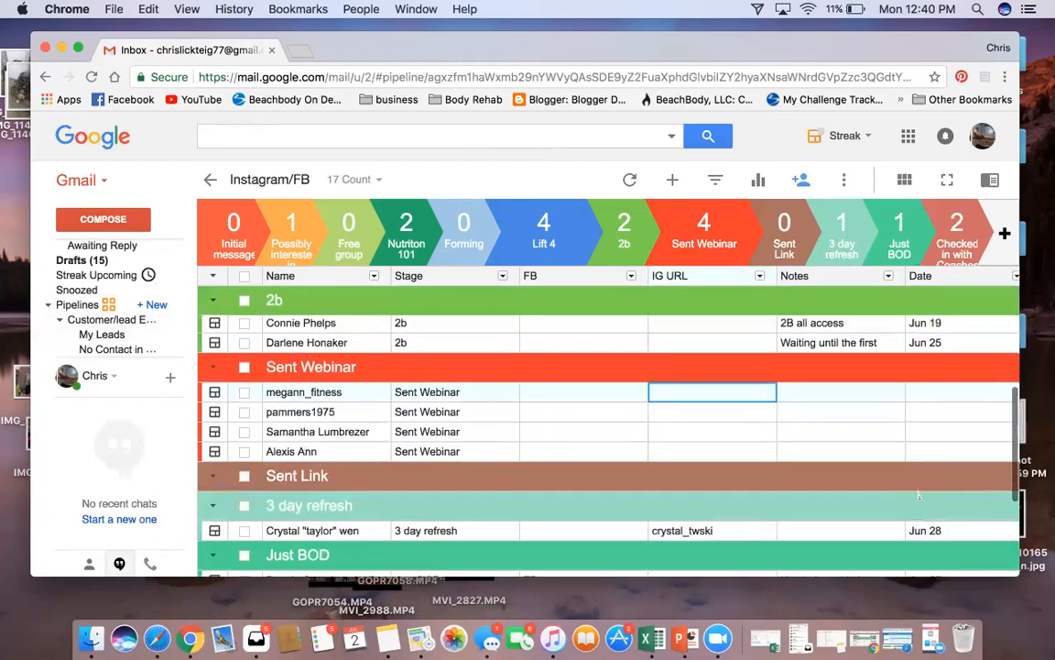
scroll(918, 495, down, 3)
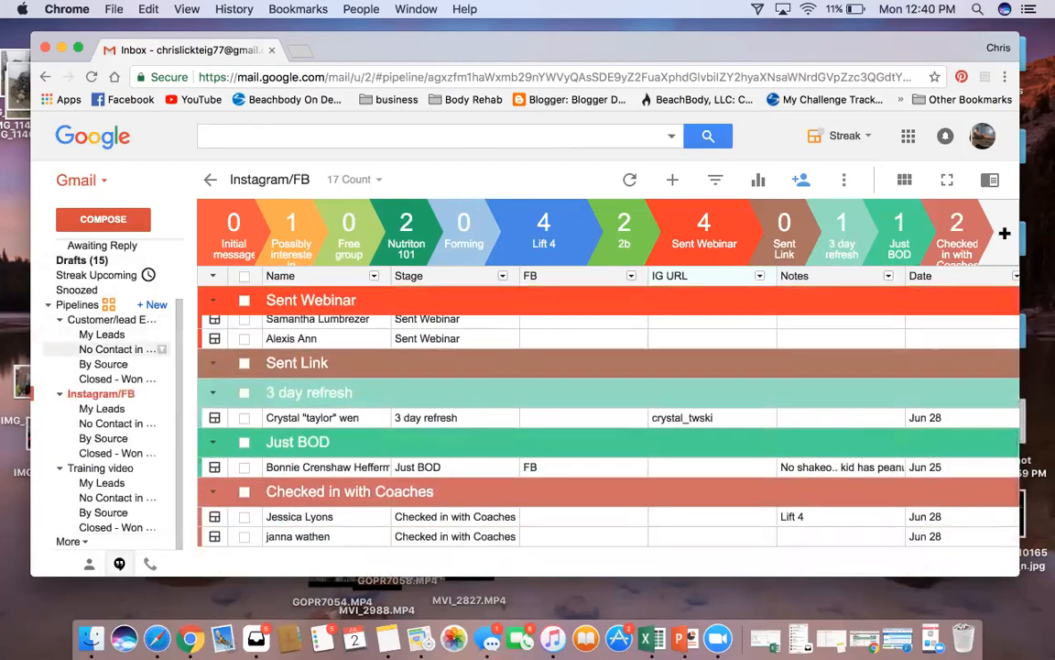
click(103, 467)
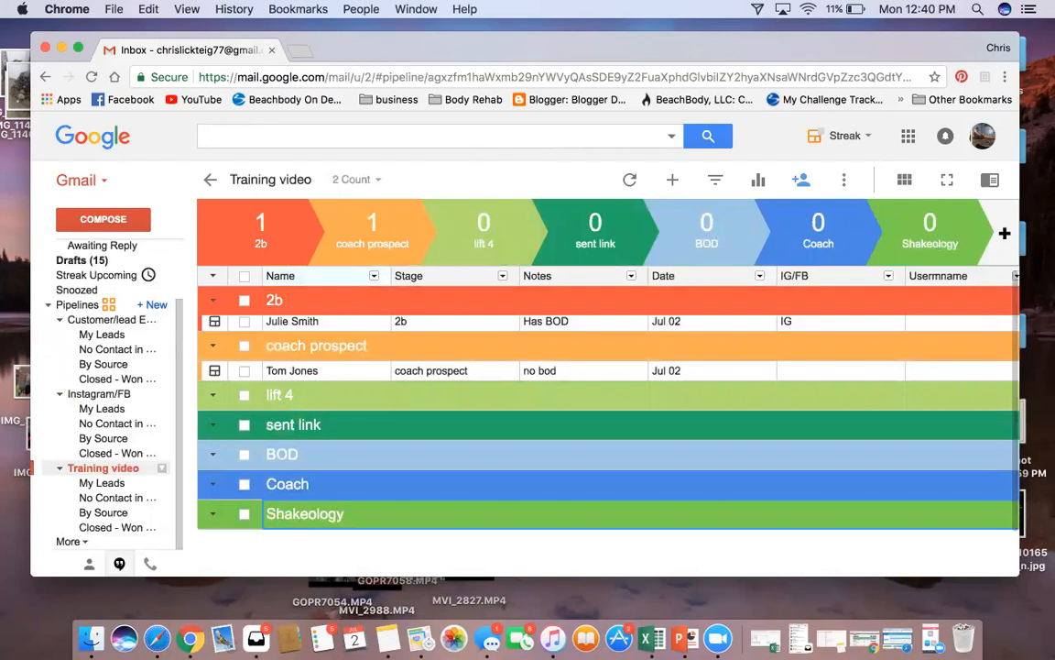